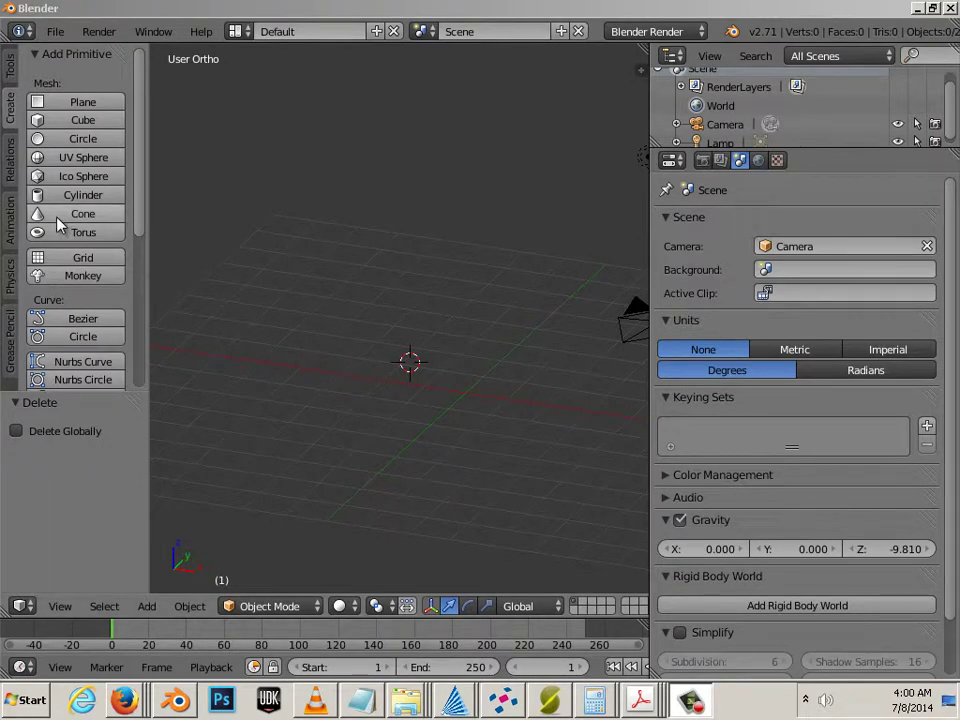
Add a cone with 32 vertices and move it about 3.34 units along the positive X axis
left_click(62, 216)
scroll(486, 431, "up", 3)
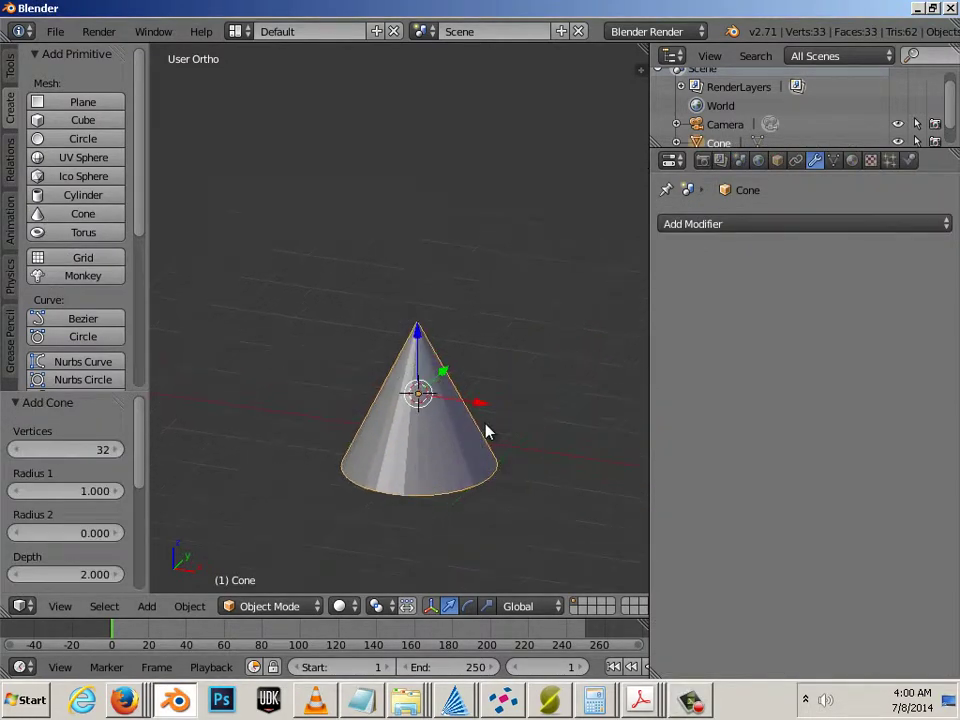
middle_click_drag(474, 414, 487, 342, "shift")
left_click_drag(490, 335, 561, 354)
middle_click_drag(521, 418, 458, 432, "shift")
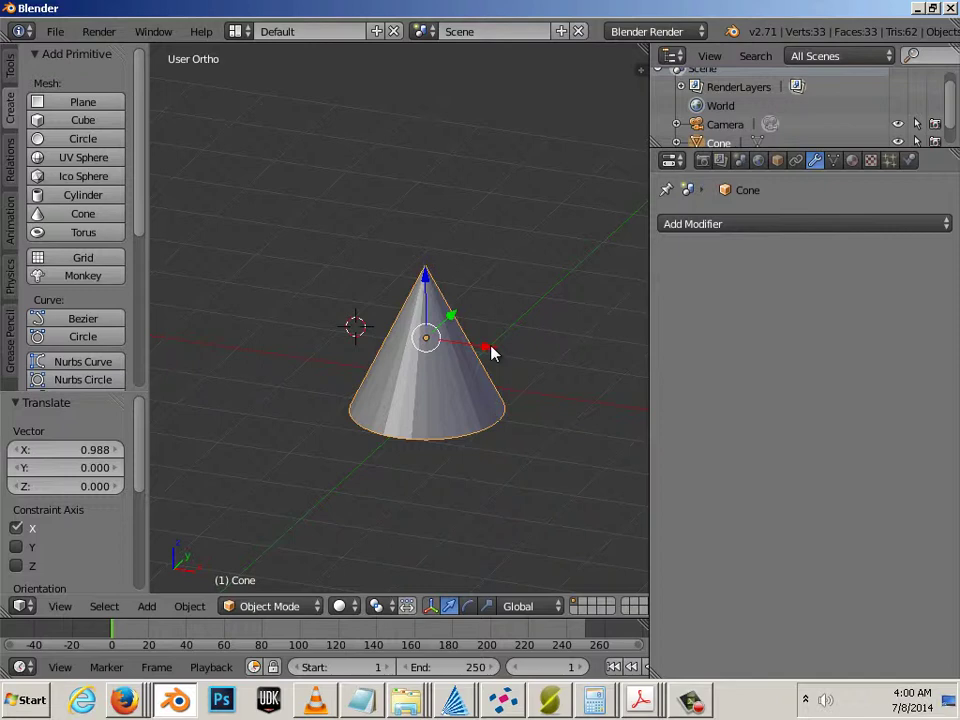
left_click_drag(491, 352, 176, 349)
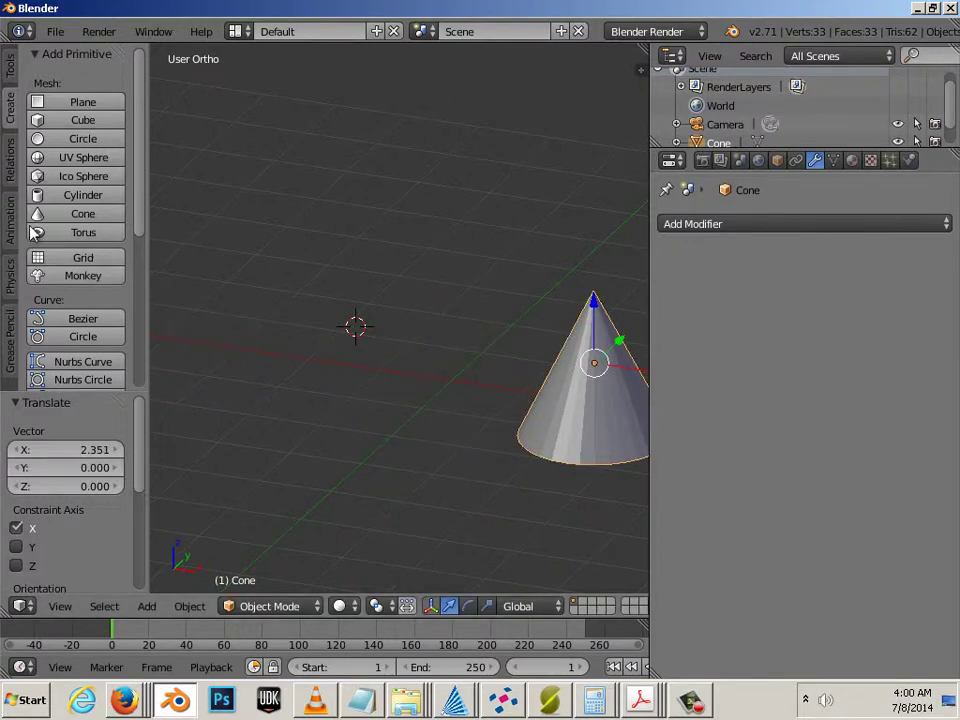
Add a cube at the 3D cursor and select only its top face in Edit Mode
left_click(38, 121)
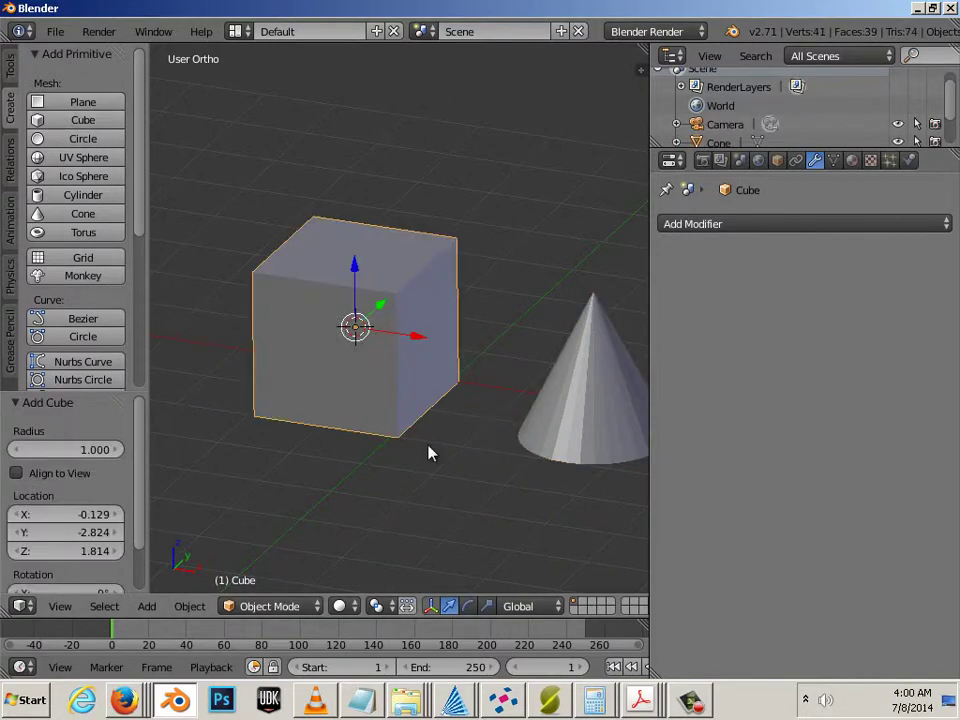
key("Tab")
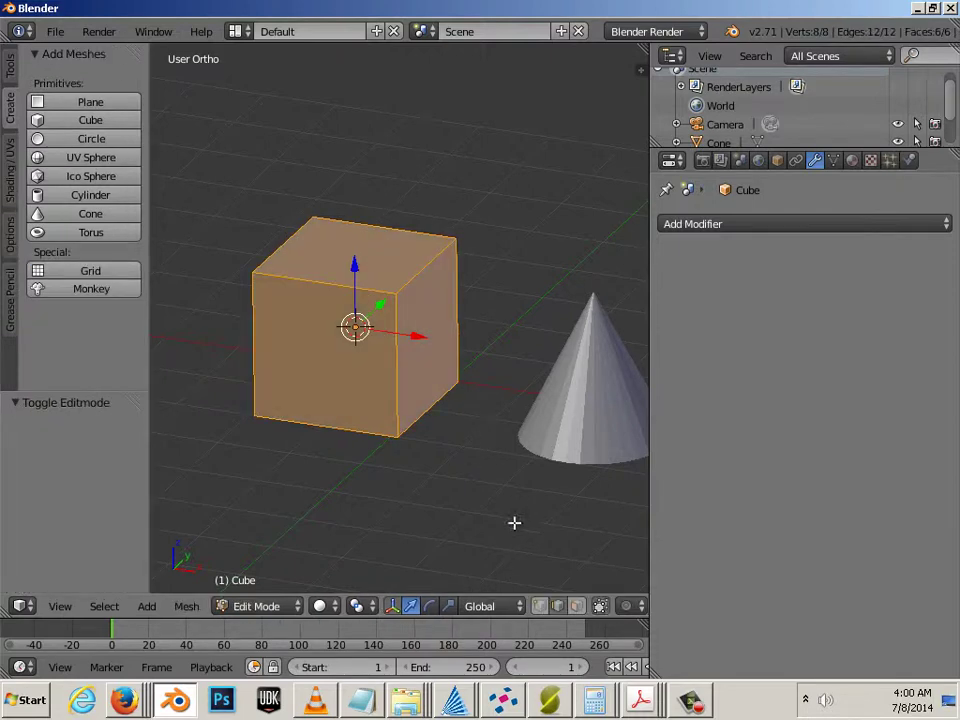
right_click(389, 258)
key("KP_Decimal")
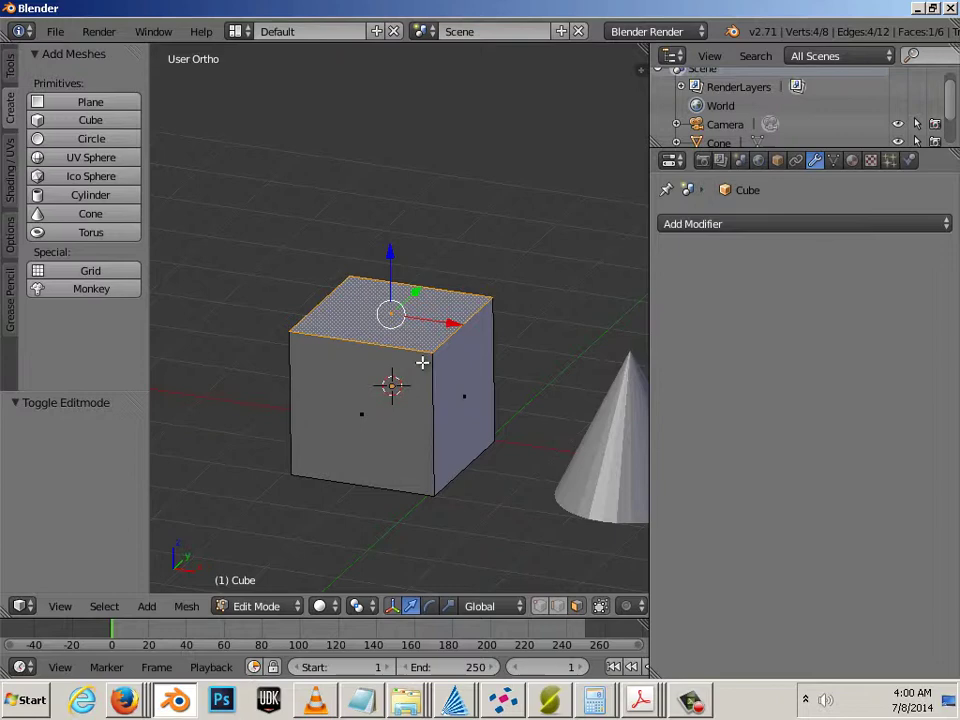
Scale the cube's top face to about 0.215 and again to about 0.209 to form a pyramid tip, and clear the selection
key("ctrl+alt+s")
left_click_drag(397, 325, 369, 308)
scroll(395, 324, "up", 5)
middle_click_drag(369, 308, 334, 301)
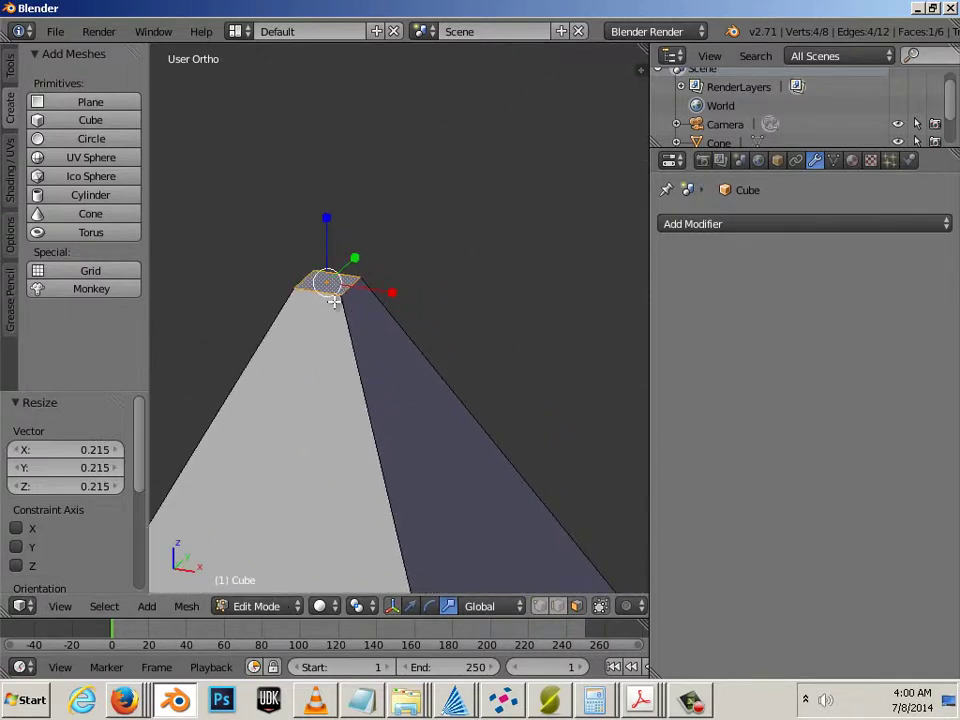
key("s")
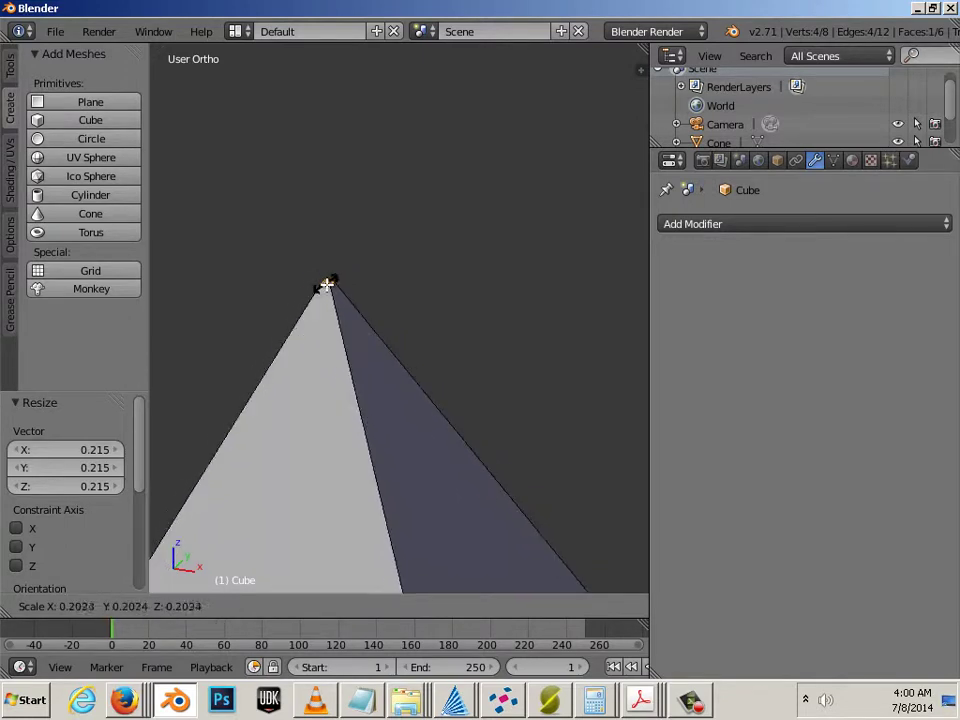
left_click(327, 285)
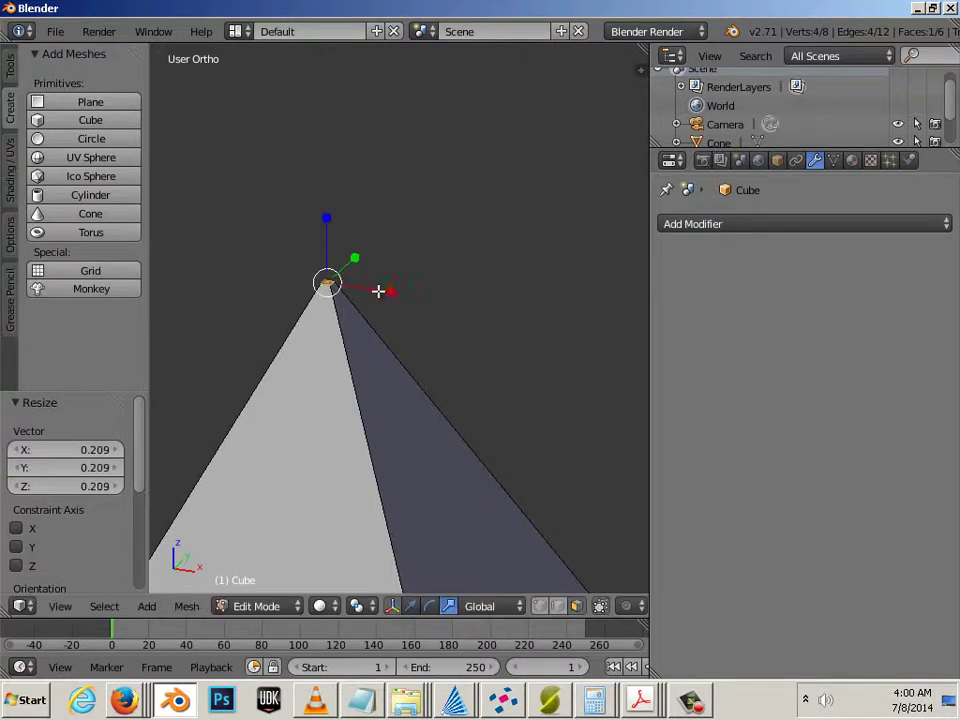
key("a")
key("Home")
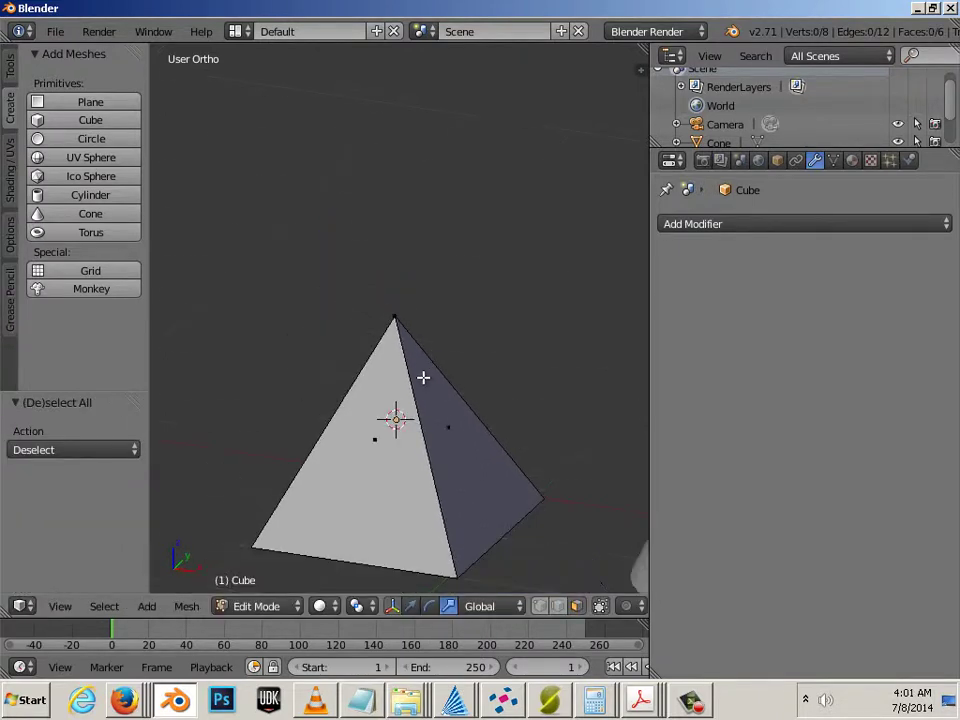
Return to Object Mode, add a Multiresolution modifier to the pyramid and subdivide it once
middle_click_drag(460, 417, 416, 437)
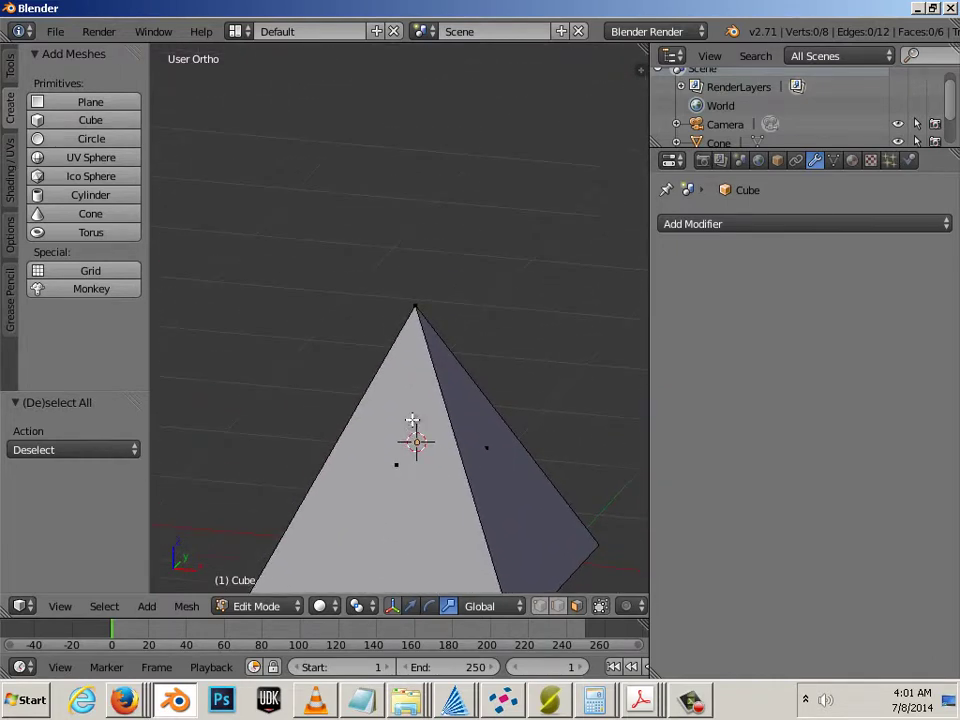
scroll(483, 440, "up", 4)
middle_click_drag(483, 440, 387, 427)
middle_click_drag(384, 259, 444, 305)
key("Tab")
left_click(735, 222)
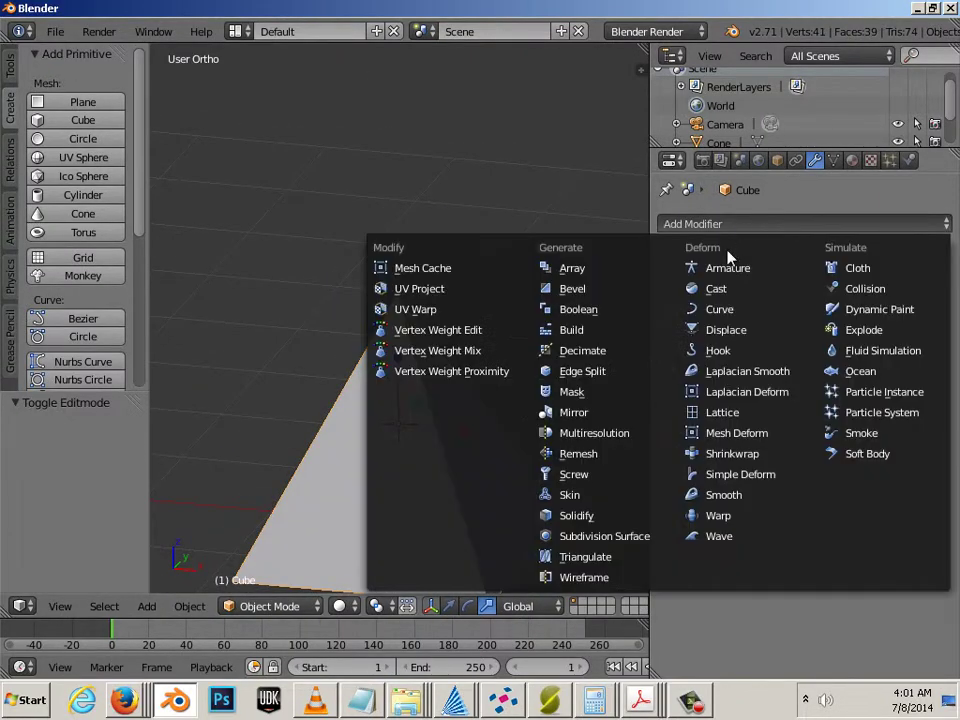
left_click(600, 436)
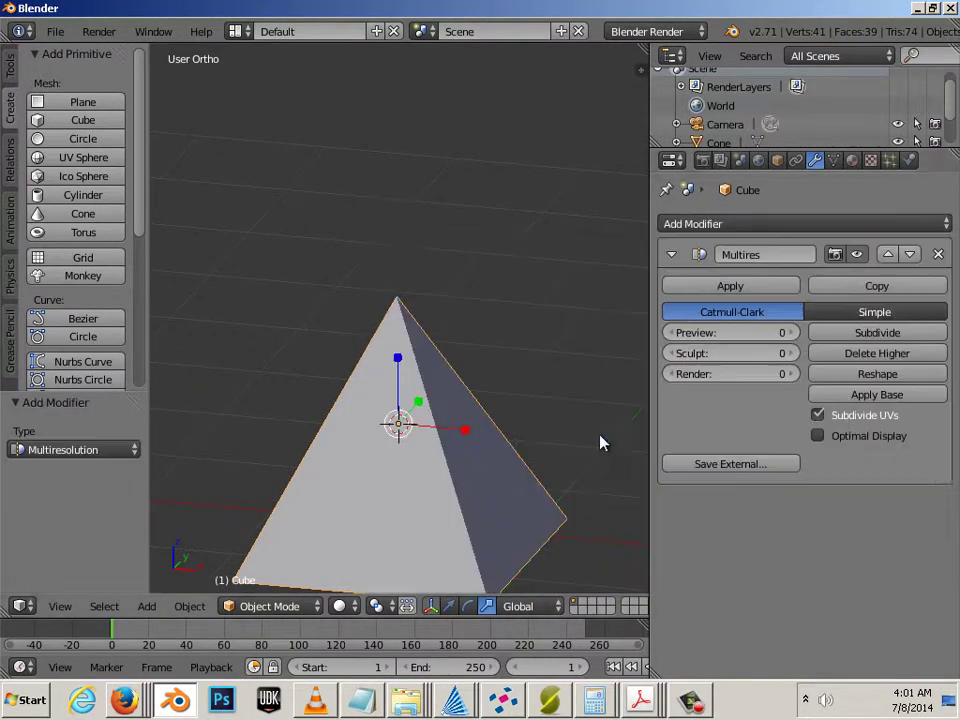
left_click(866, 336)
key("s")
left_click(394, 422)
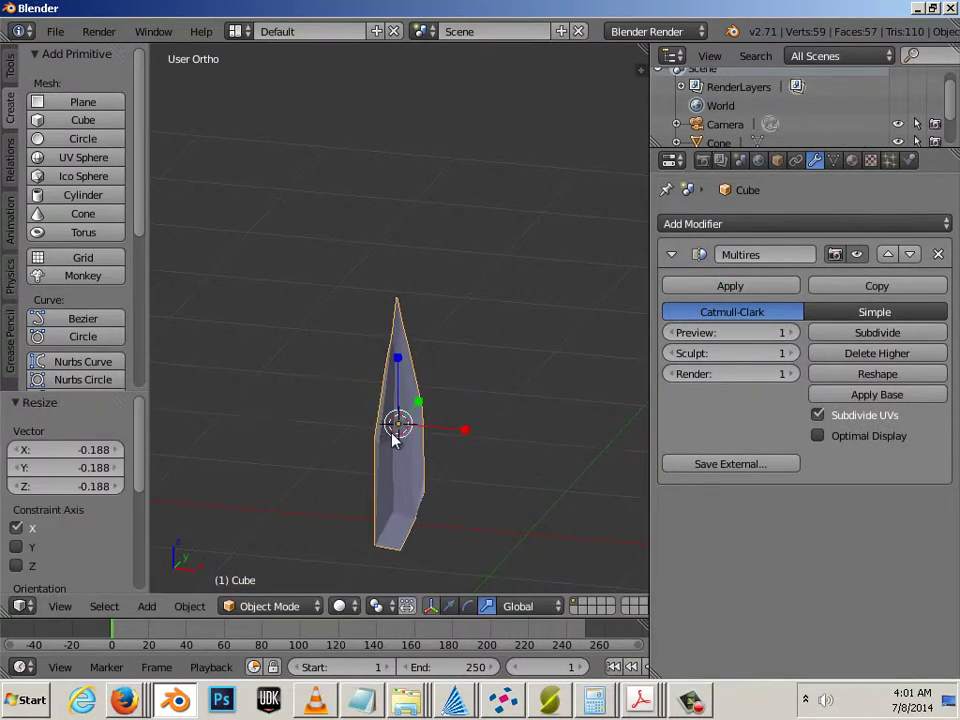
key("ctrl+z")
Remove the Multires modifier from the pyramid after viewing the subdivided shape from another side
middle_click_drag(336, 440, 671, 461)
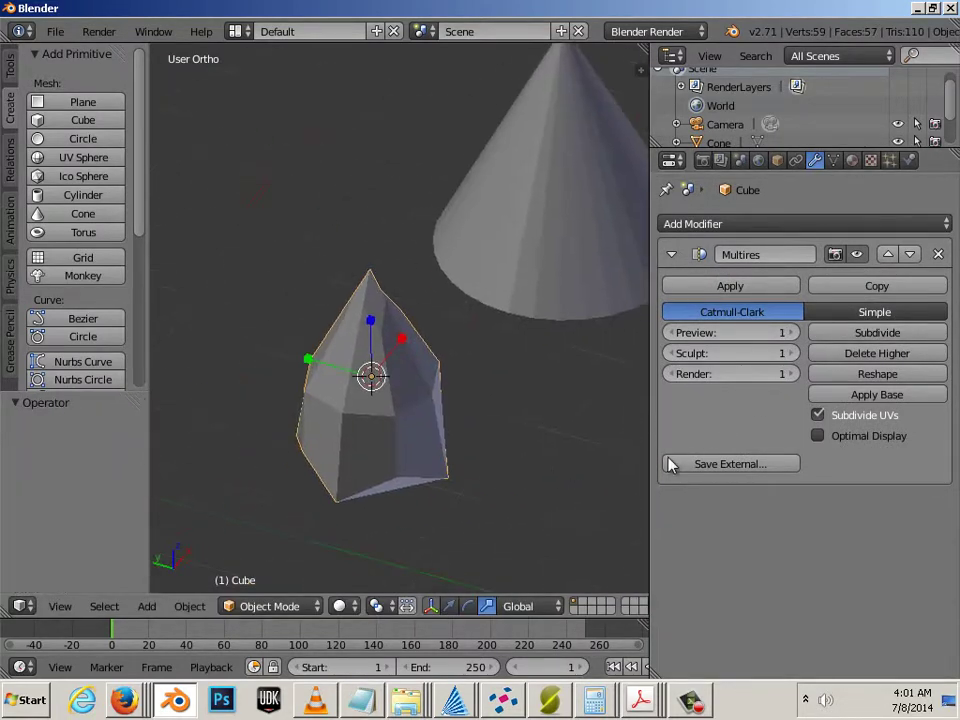
left_click(937, 254)
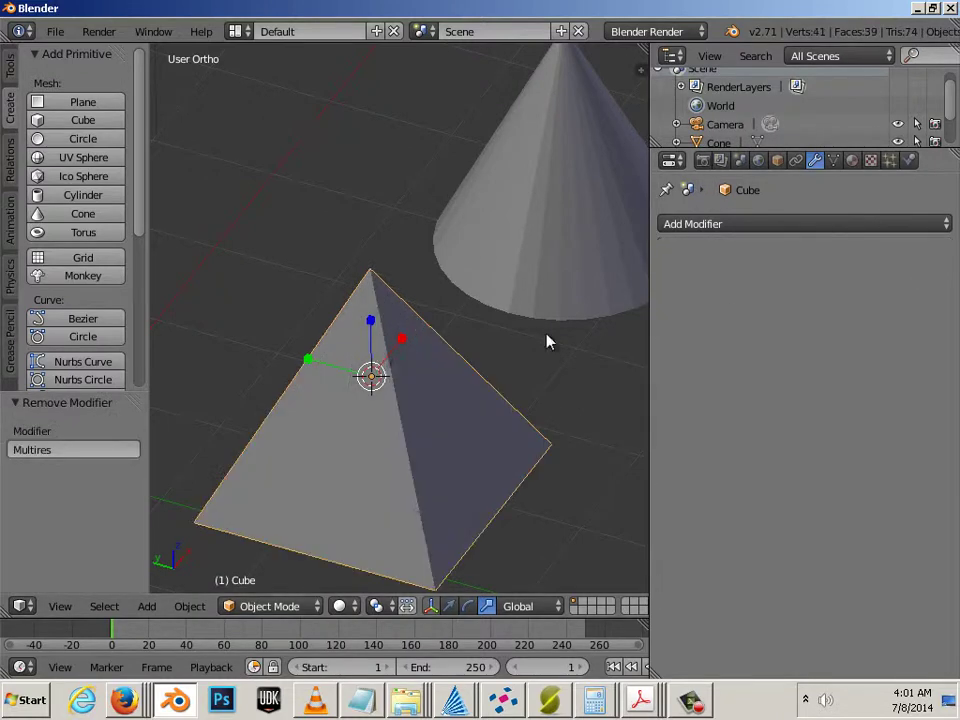
Add a single horizontal loop cut around the pyramid in Edit Mode and slide it up to just below the tip
middle_click_drag(546, 339, 339, 328)
scroll(418, 334, "up", 3)
middle_click_drag(418, 334, 390, 340)
key("Tab")
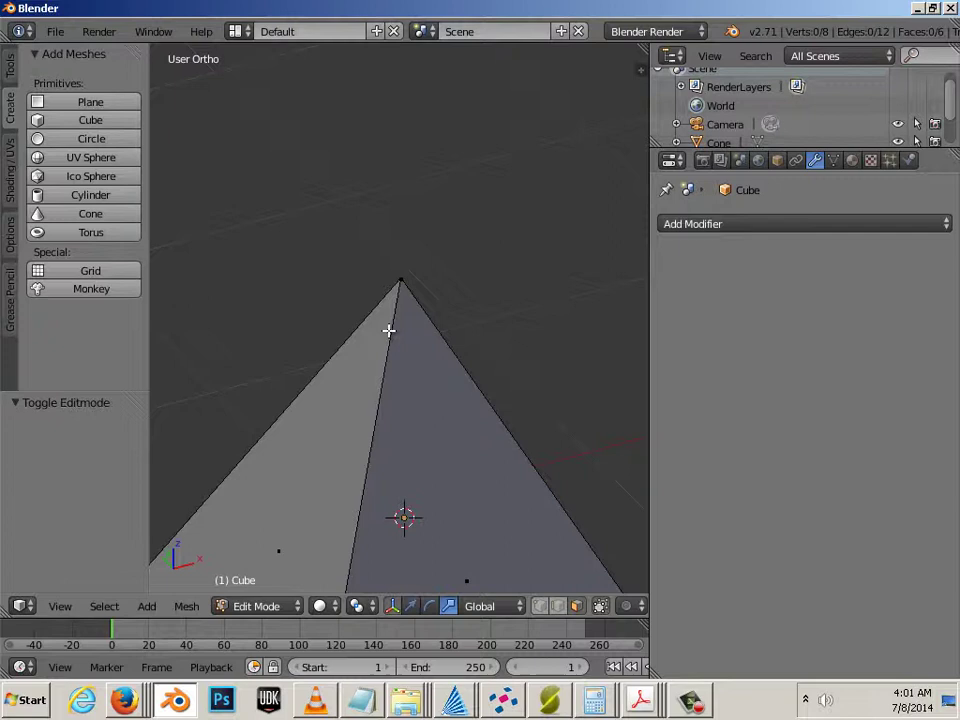
key("ctrl+r")
left_click(389, 330)
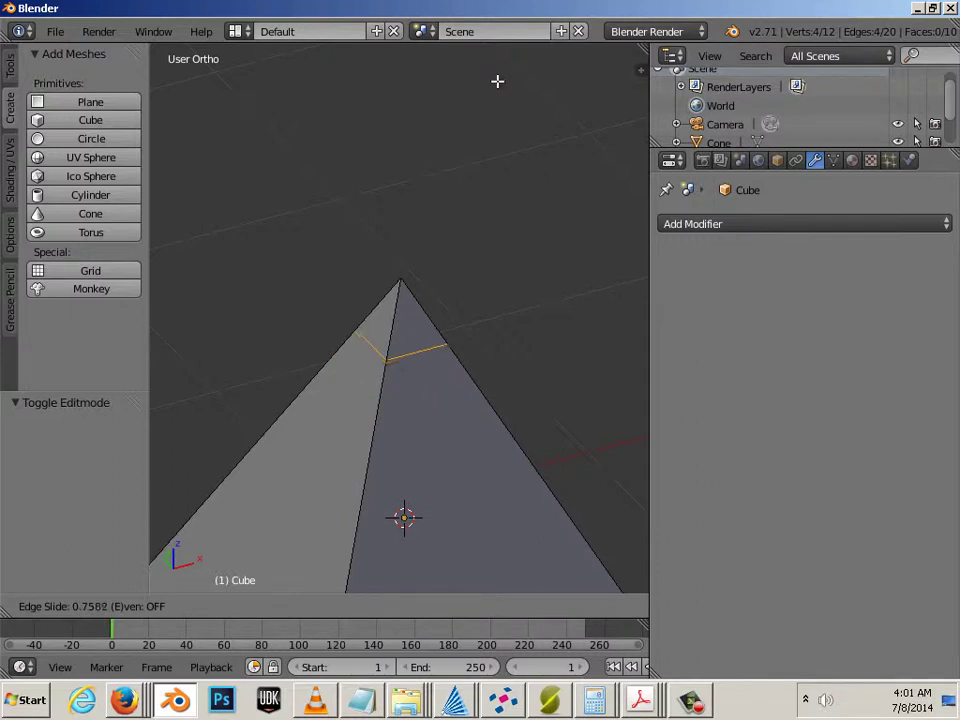
left_click(476, 550)
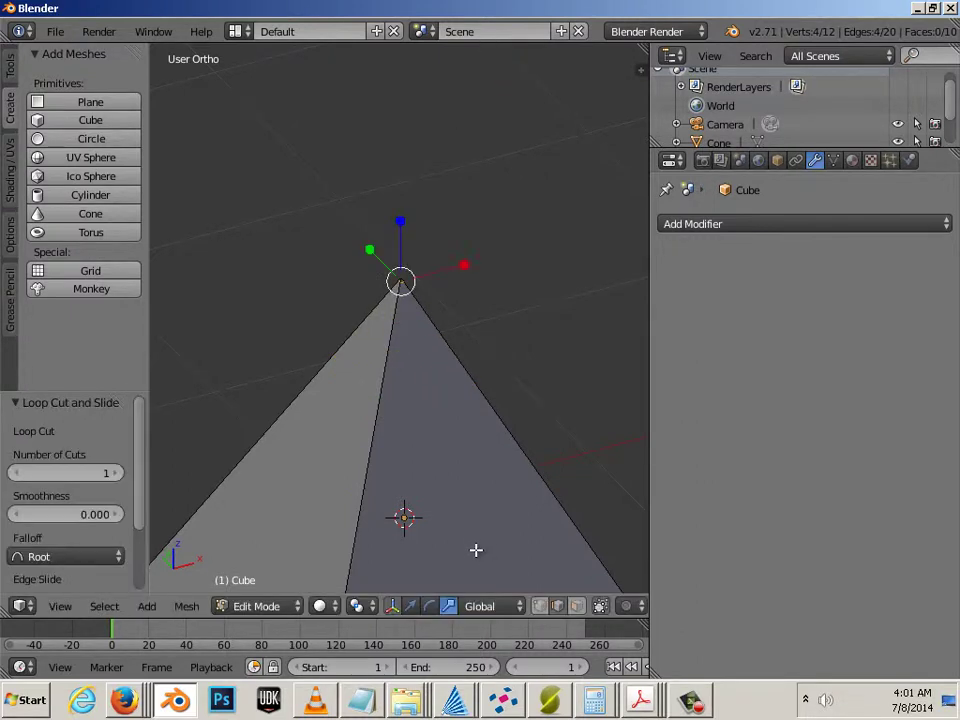
Test a one-level Multiresolution subdivision on the pyramid in Object Mode and remove the modifier
middle_click_drag(476, 553, 470, 542)
scroll(470, 542, "down", 4)
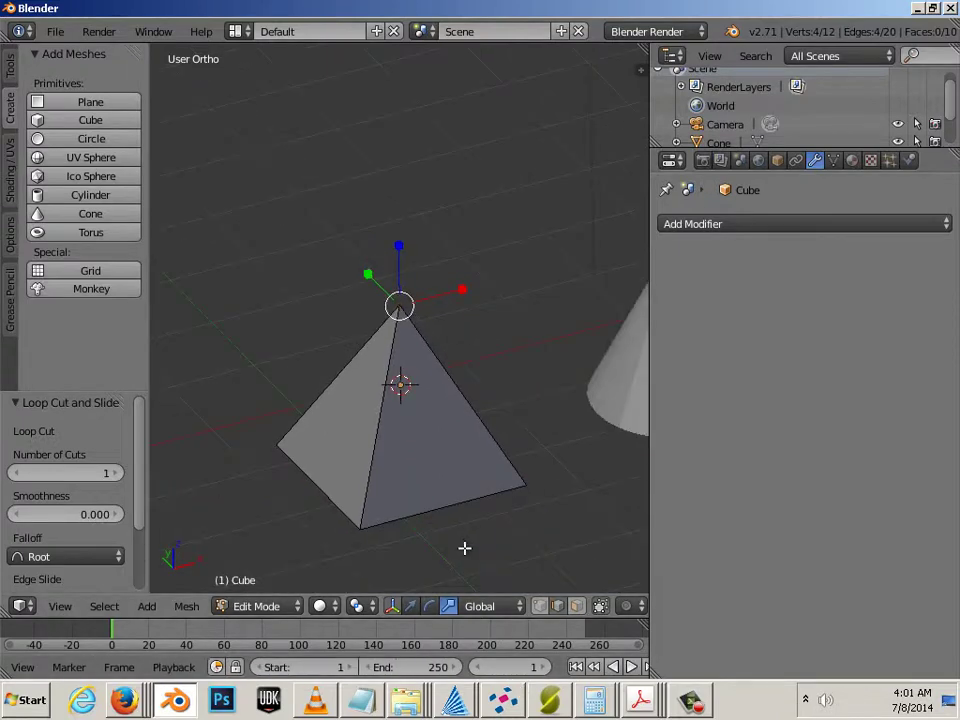
key("Tab")
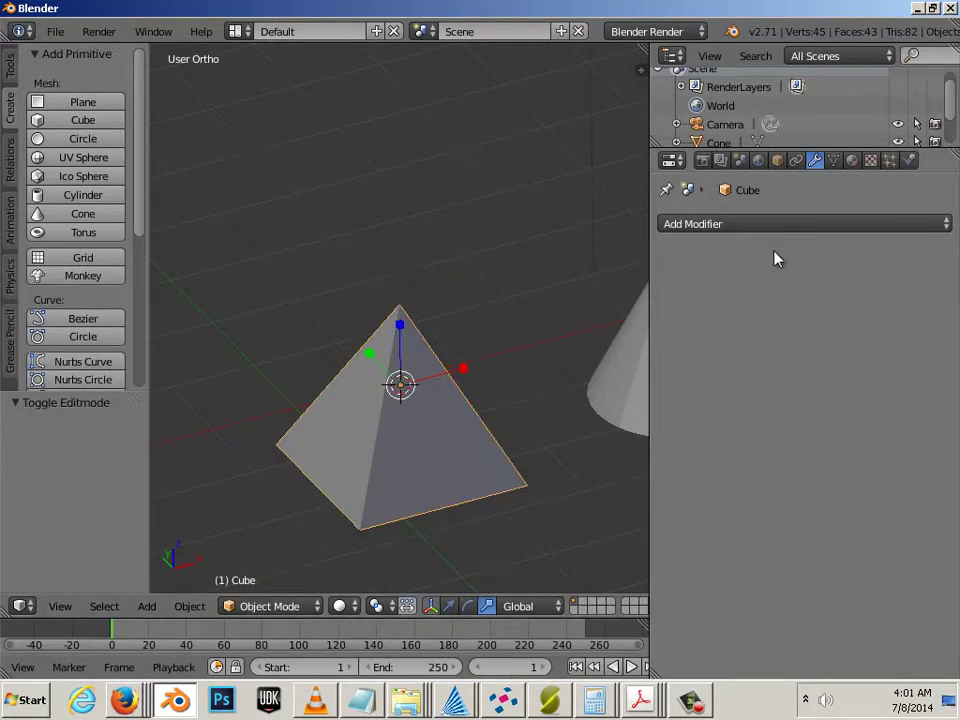
left_click(759, 225)
left_click(617, 433)
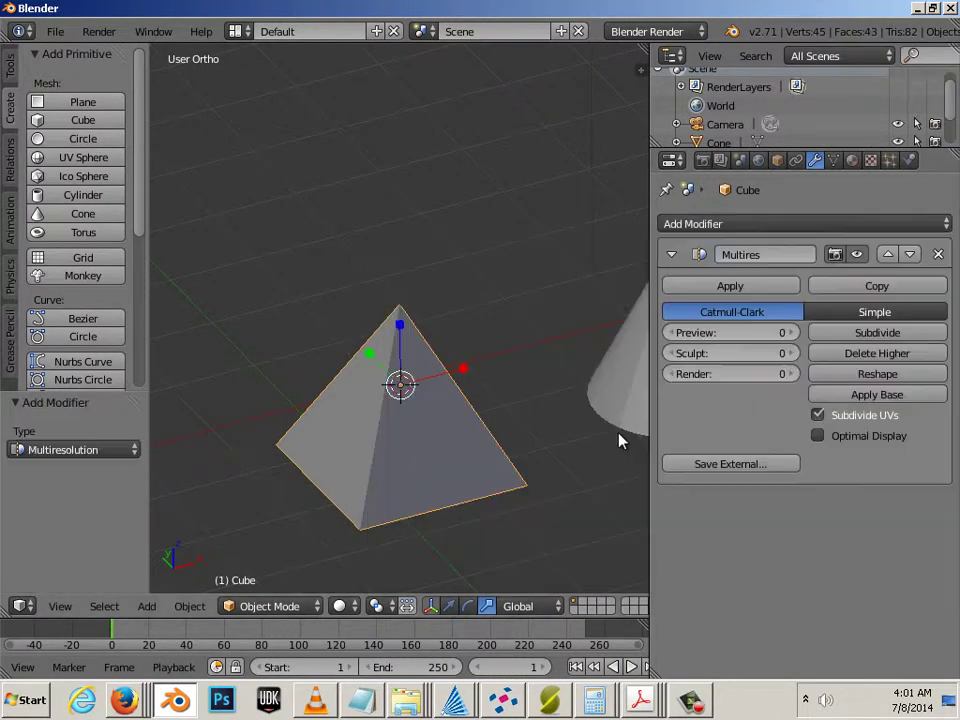
left_click(851, 336)
scroll(497, 411, "up", 5)
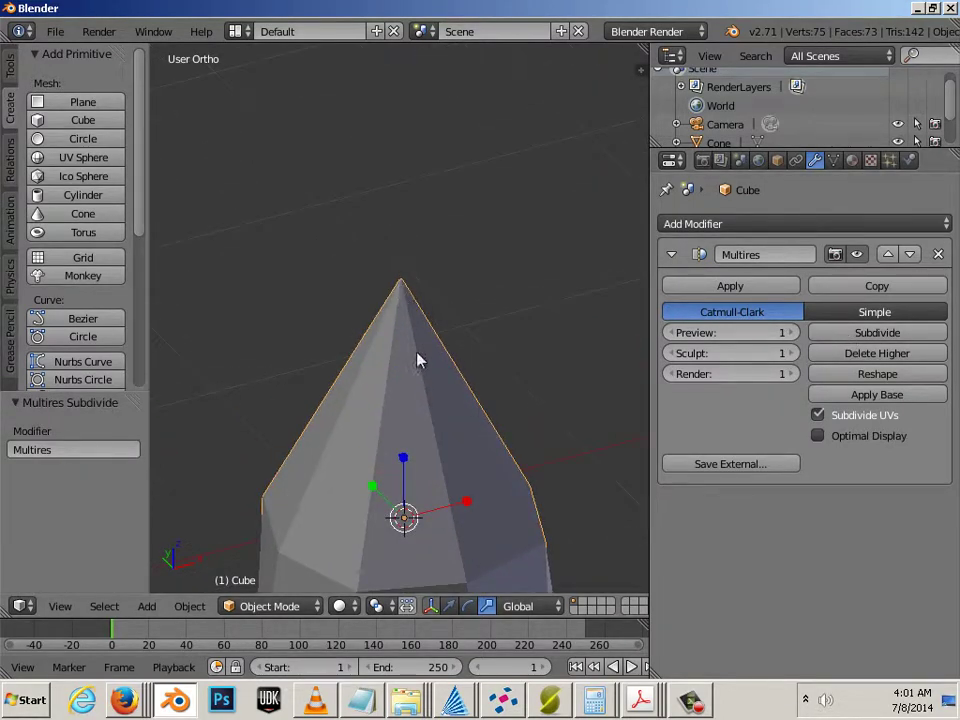
scroll(418, 358, "down", 7)
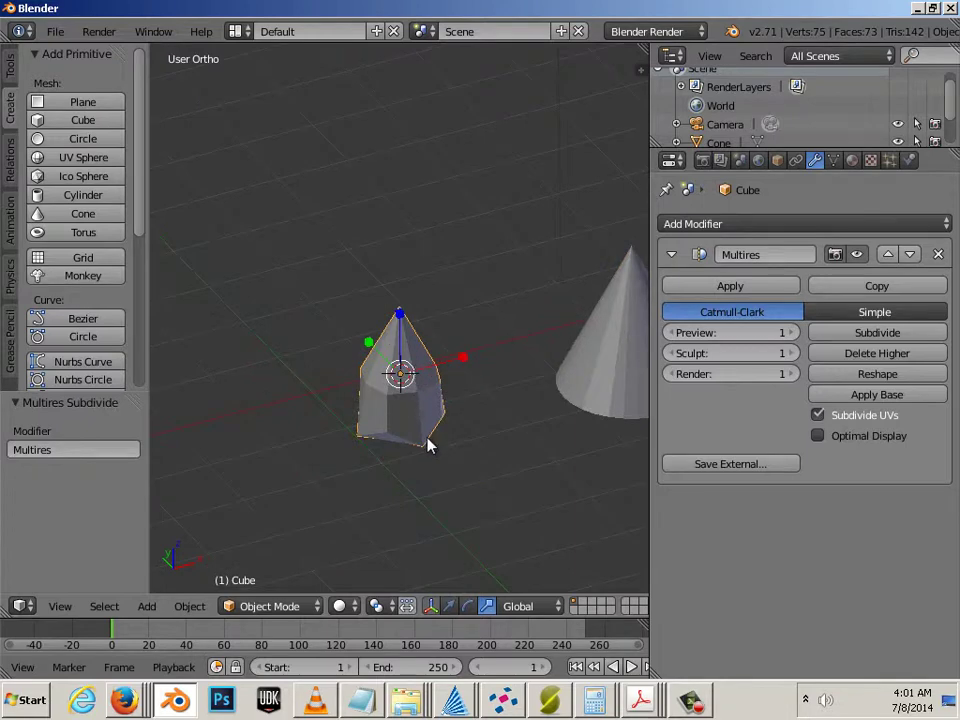
left_click(938, 254)
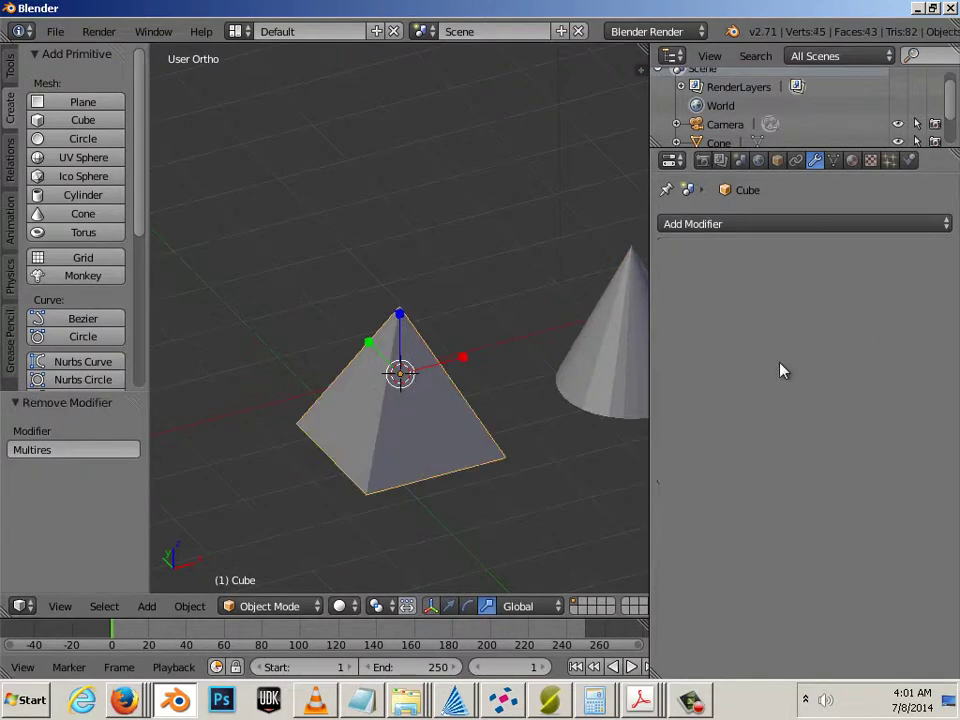
Add a second horizontal loop cut around the pyramid in Edit Mode and slide it down to just above the base, about -0.97
middle_click_drag(367, 485, 410, 427, "shift")
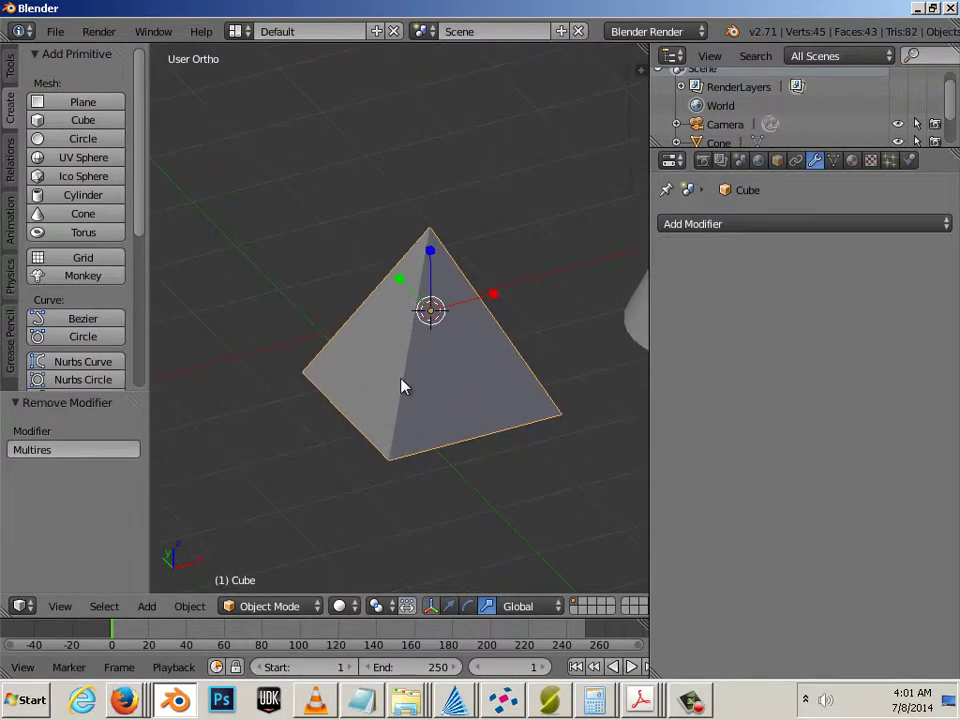
key("Tab")
key("ctrl+r")
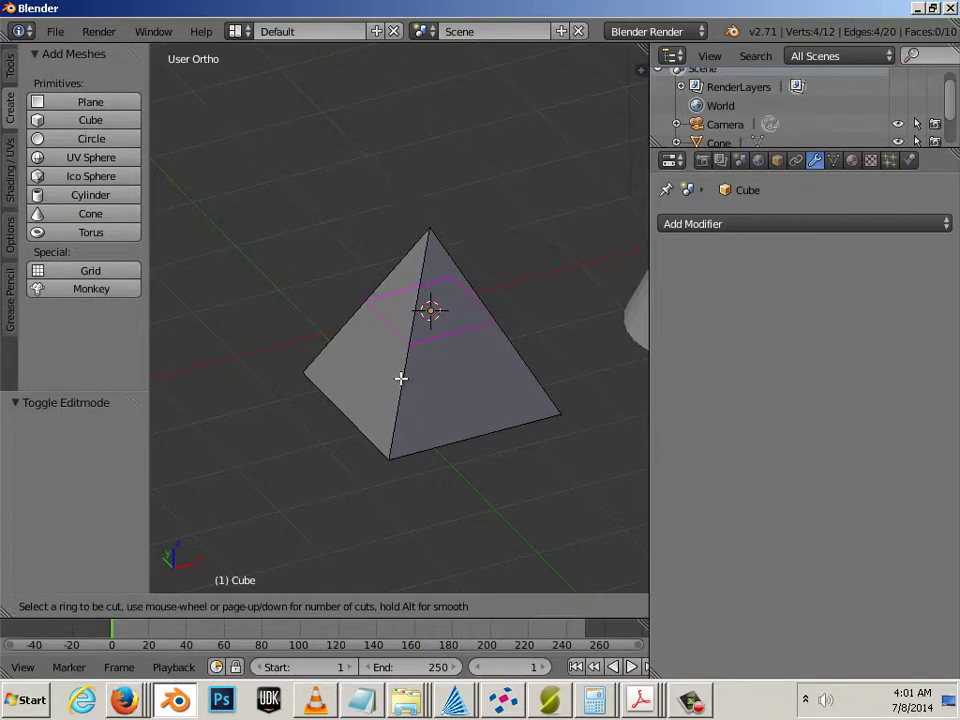
left_click(400, 380)
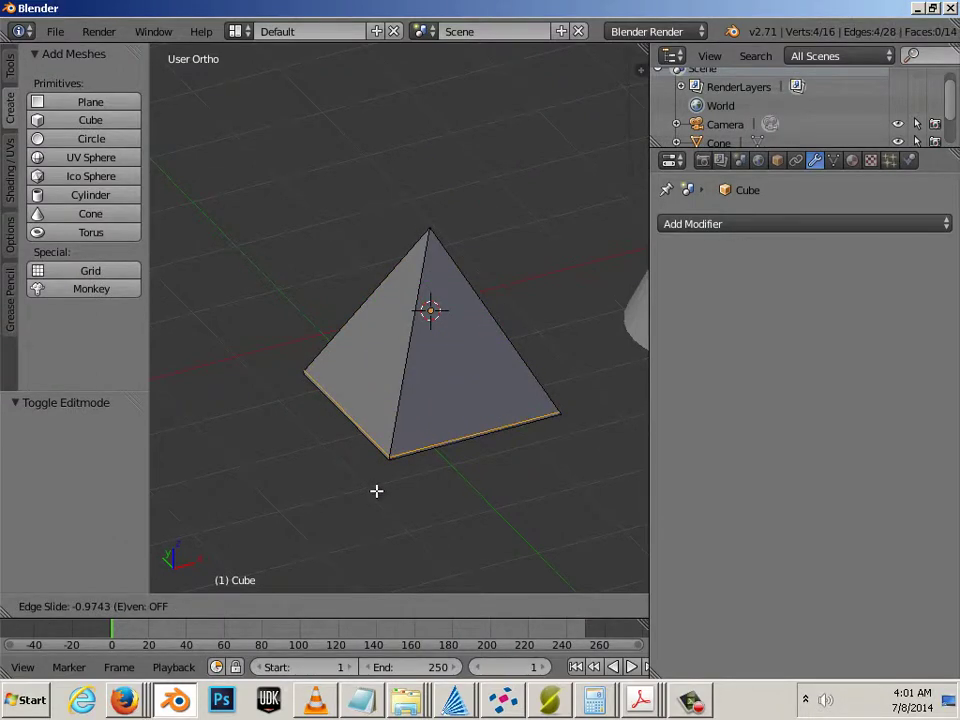
left_click(375, 492)
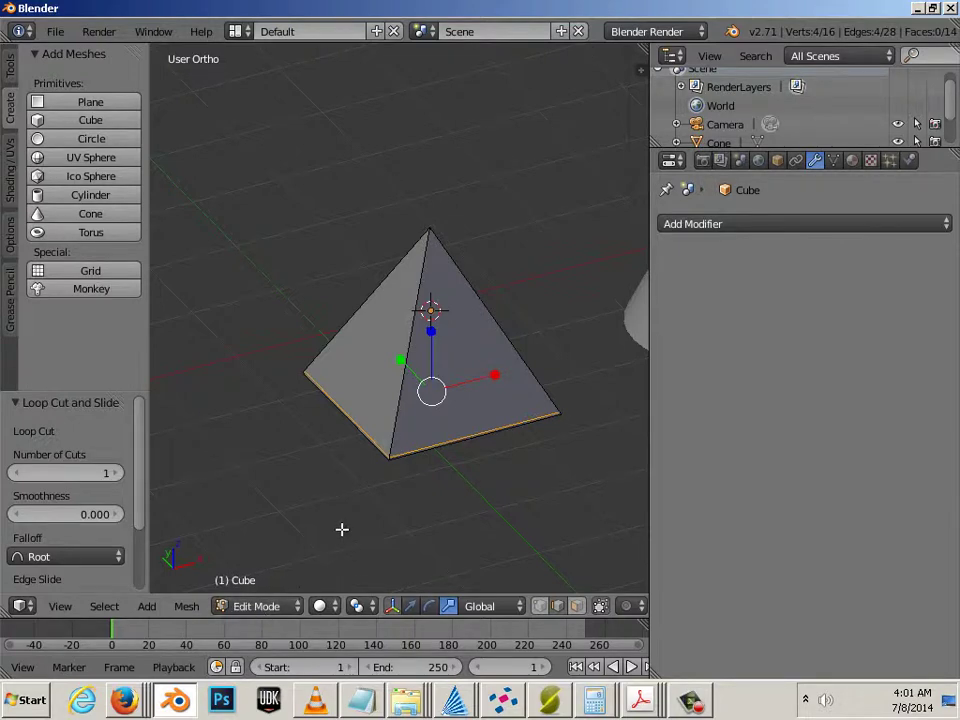
Return to Object Mode, add a Multiresolution modifier to the pyramid, subdivide it once, and deselect everything
middle_click_drag(319, 506, 321, 384)
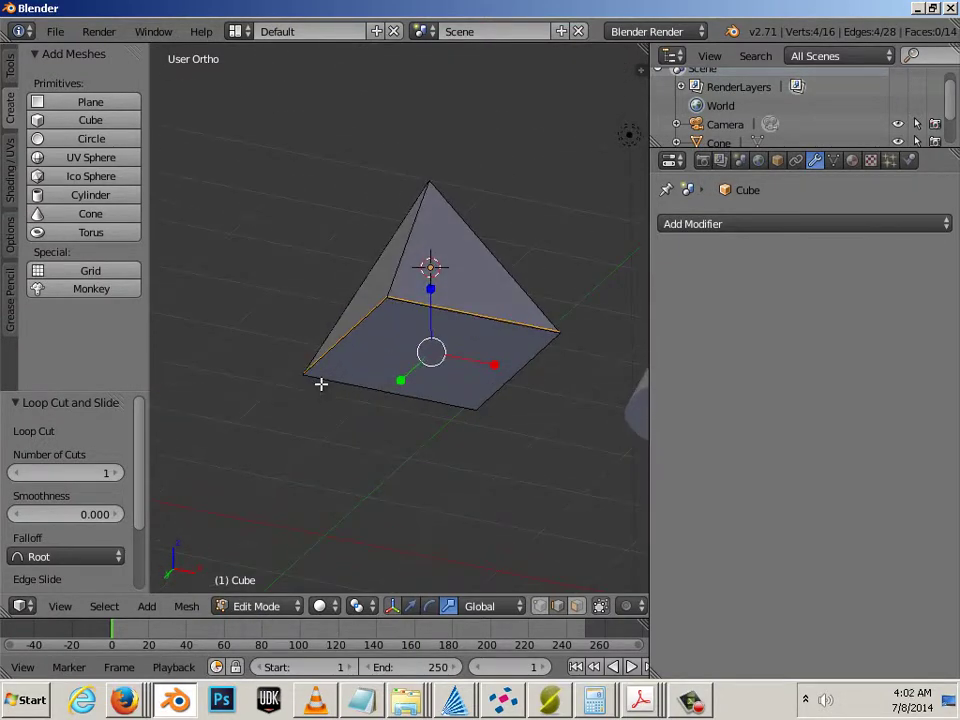
scroll(322, 382, "up", 2)
scroll(323, 382, "down", 3)
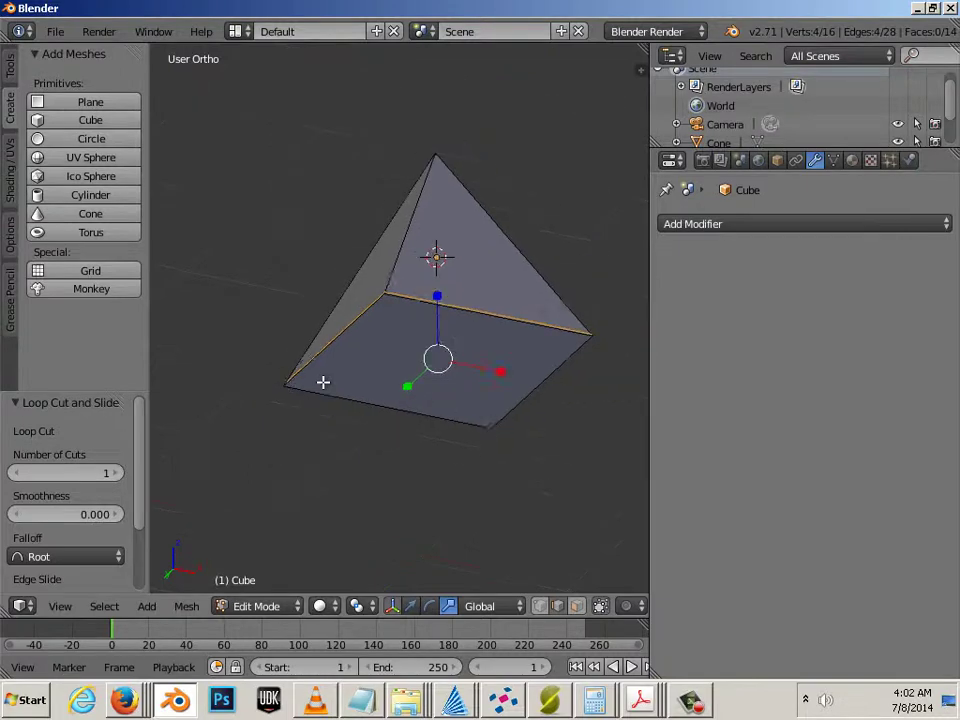
middle_click_drag(320, 386, 340, 452)
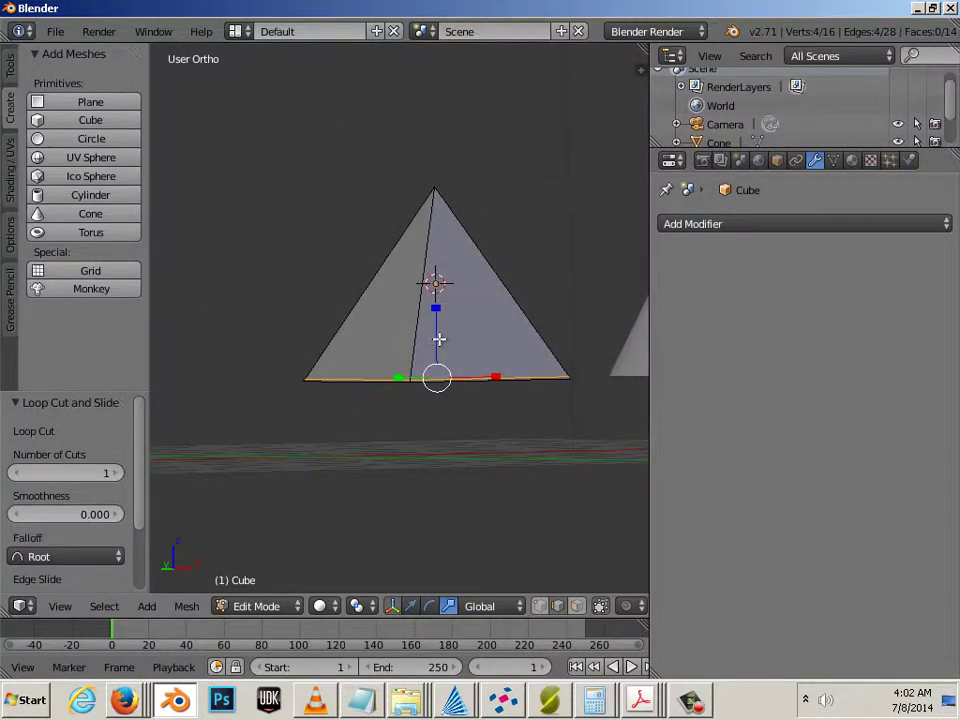
key("Tab")
mouse_move(557, 343)
middle_mouse_down()
mouse_move(491, 446)
mouse_move(568, 339)
middle_mouse_up()
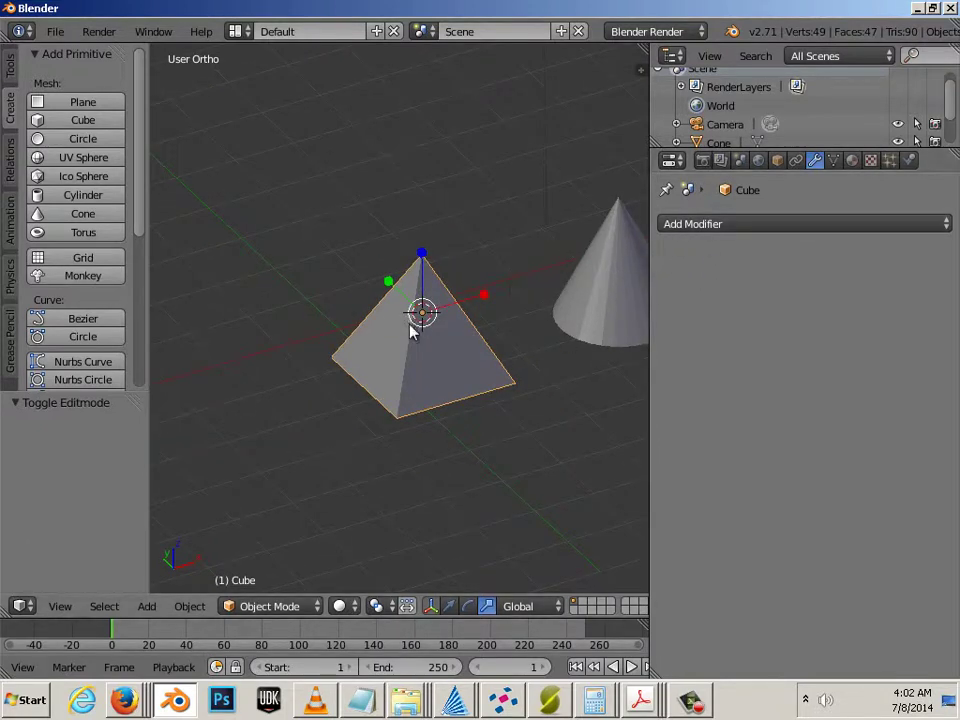
left_click(805, 224)
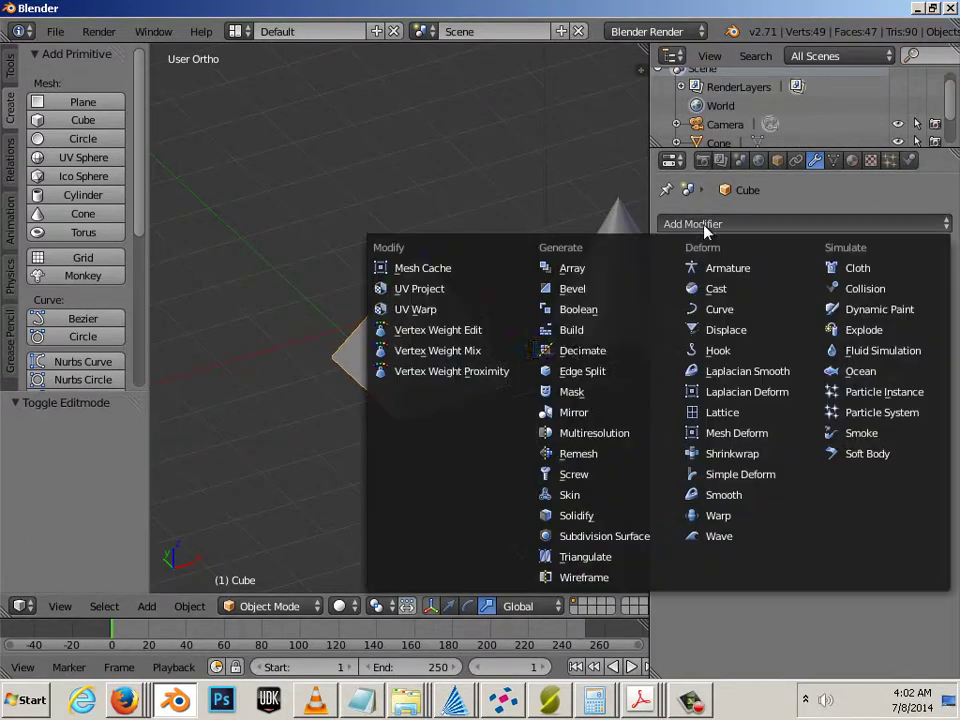
left_click(617, 433)
left_click(866, 335)
key("a")
middle_click_drag(527, 452, 489, 409)
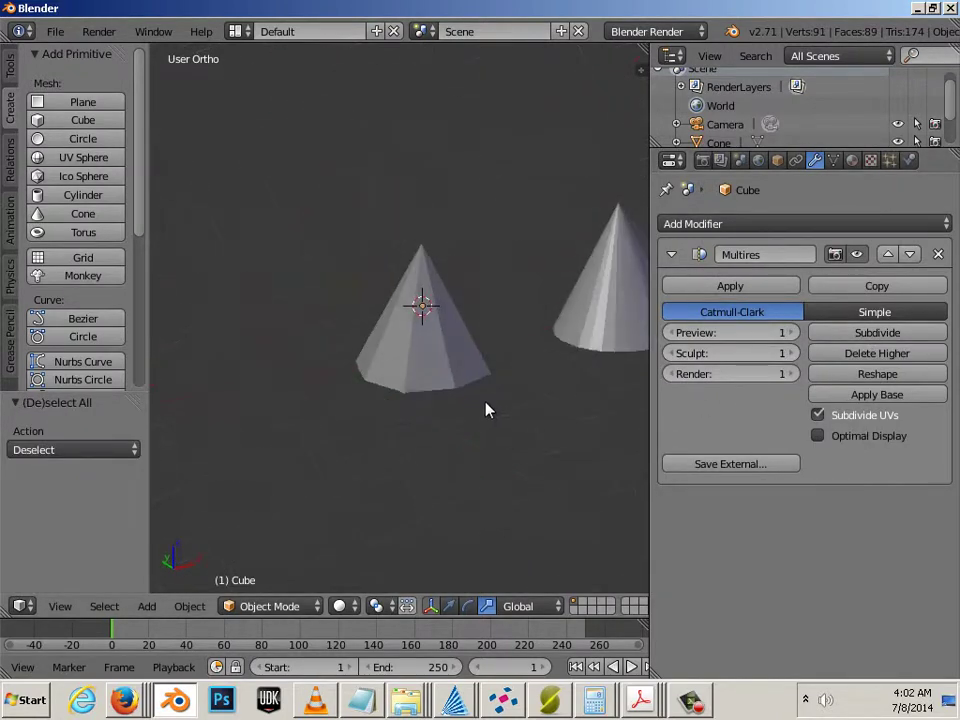
Subdivide the pyramid's Multiresolution modifier two more times, to level 3, and inspect its base beside the neighbouring cone
left_click(843, 335)
left_click(843, 335)
scroll(495, 470, "up", 3)
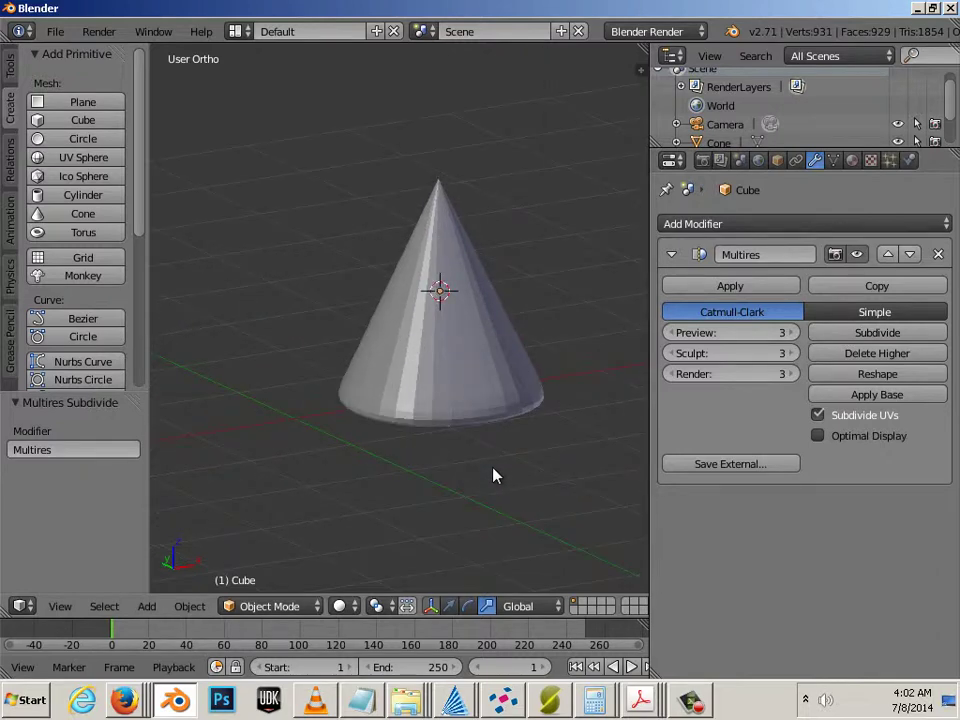
middle_click_drag(465, 478, 478, 372)
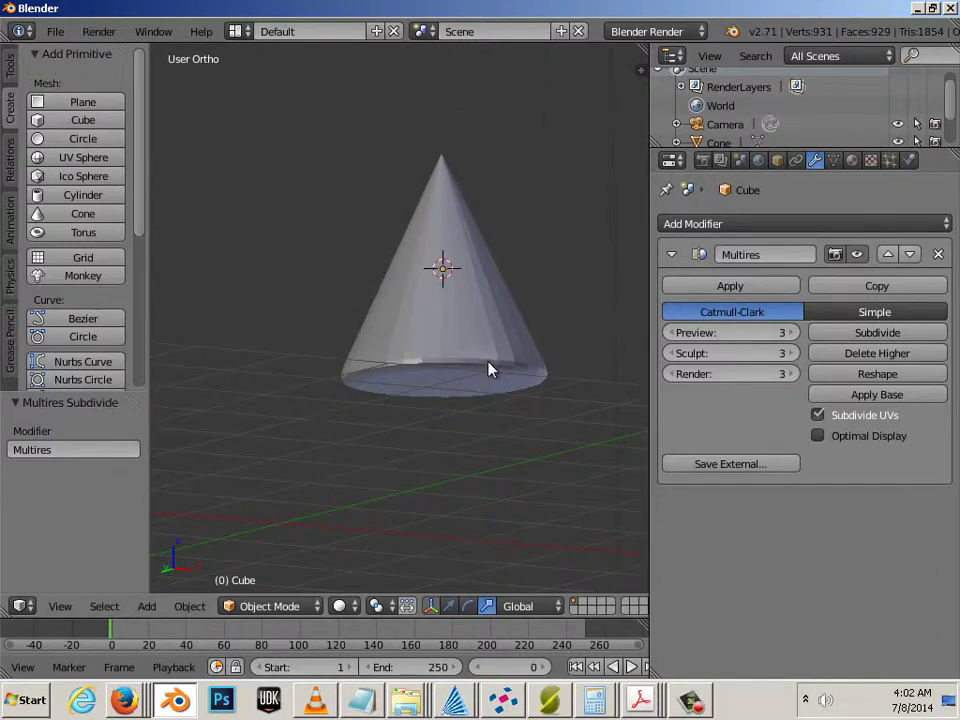
middle_click_drag(509, 416, 422, 406)
middle_click_drag(527, 438, 540, 463)
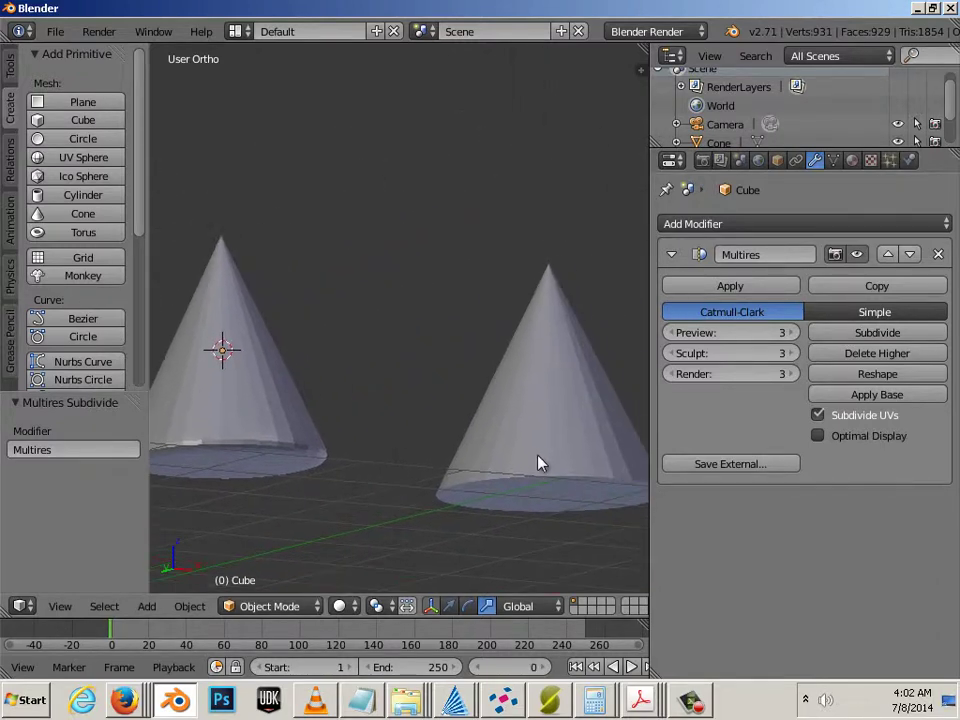
middle_click_drag(424, 489, 534, 466)
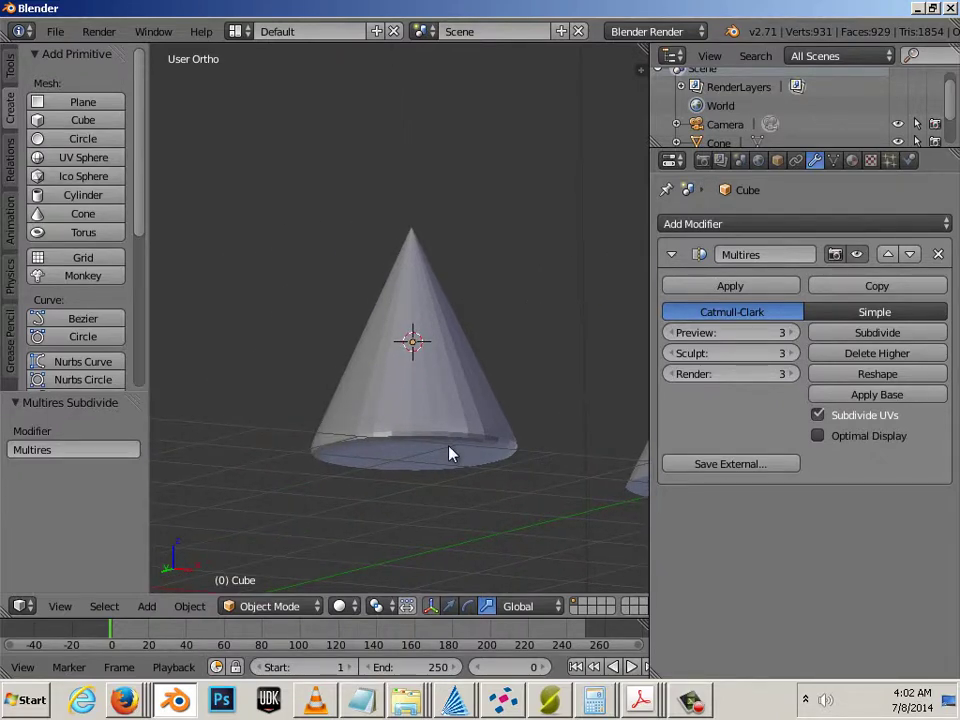
In Edit Mode, extrude the pyramid's bottom face in place with zero offset, and return to Object Mode
key("Tab")
middle_click_drag(429, 512, 544, 630)
left_click(575, 606)
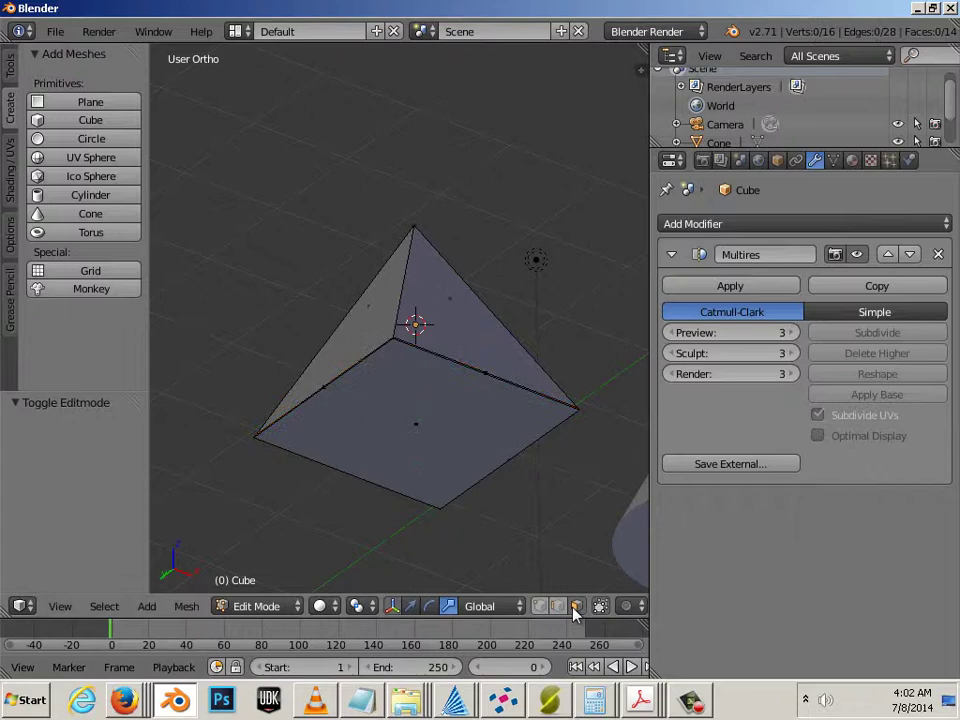
right_click(420, 439)
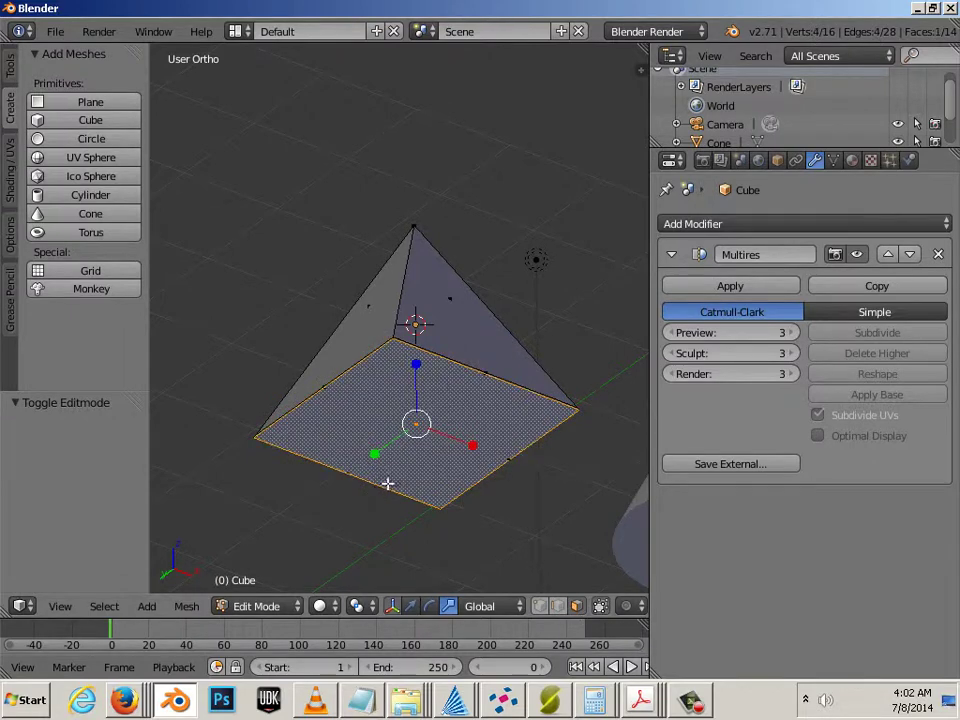
key("e")
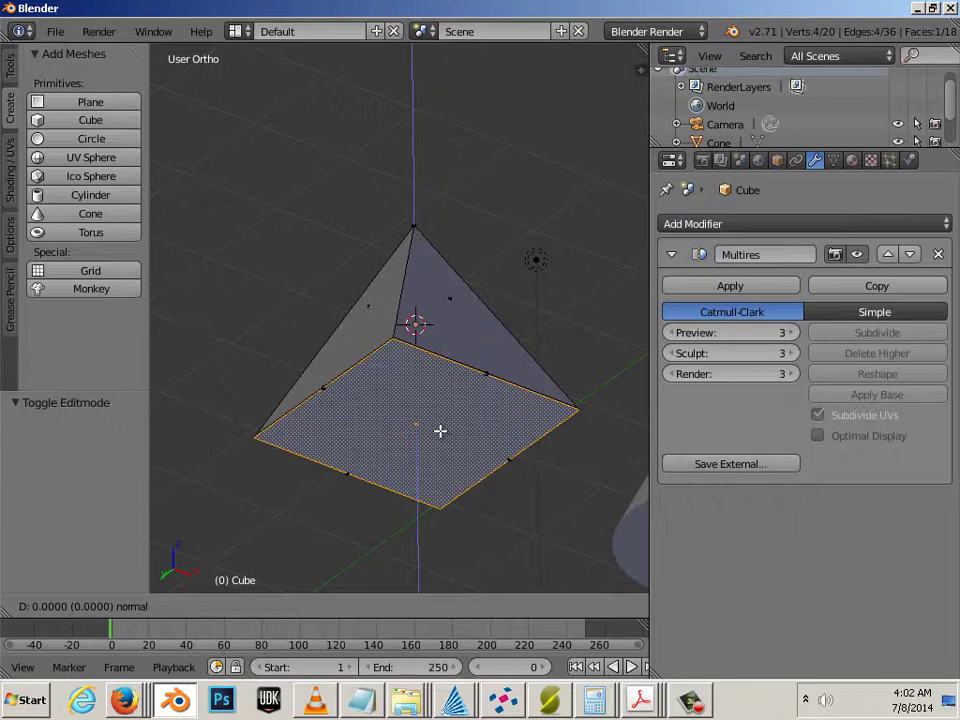
right_click(440, 431)
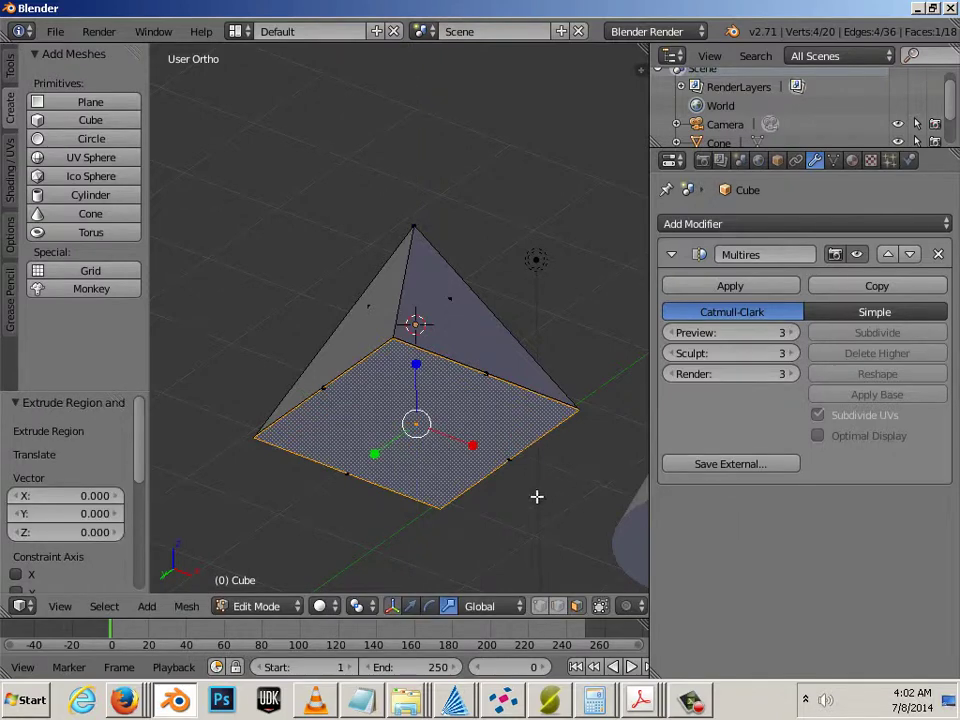
middle_click_drag(536, 497, 398, 518)
key("Tab")
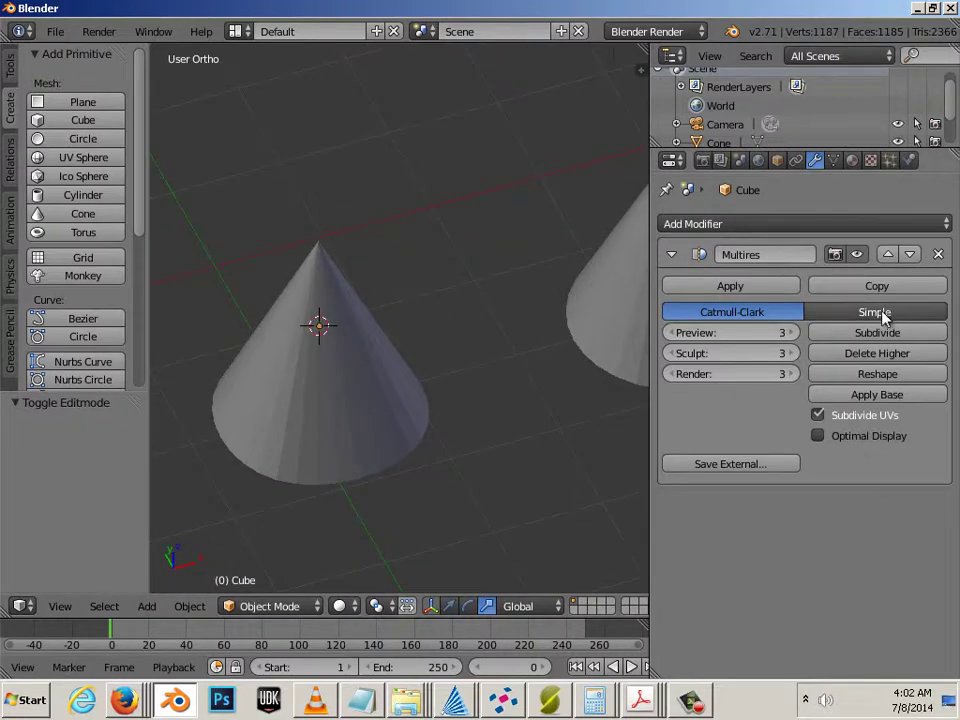
mouse_move(401, 448)
middle_mouse_down()
mouse_move(423, 436)
mouse_move(396, 444)
middle_mouse_up()
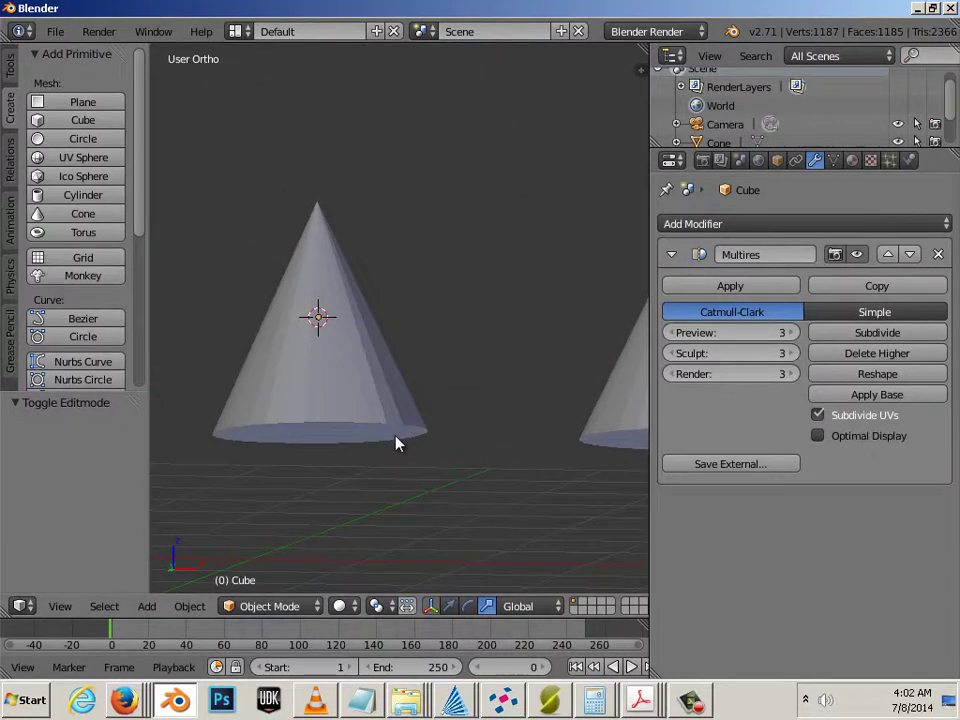
Enable the Wire display on both the cube-based pyramid and the primitive cone, leaving everything deselected
right_click(394, 433)
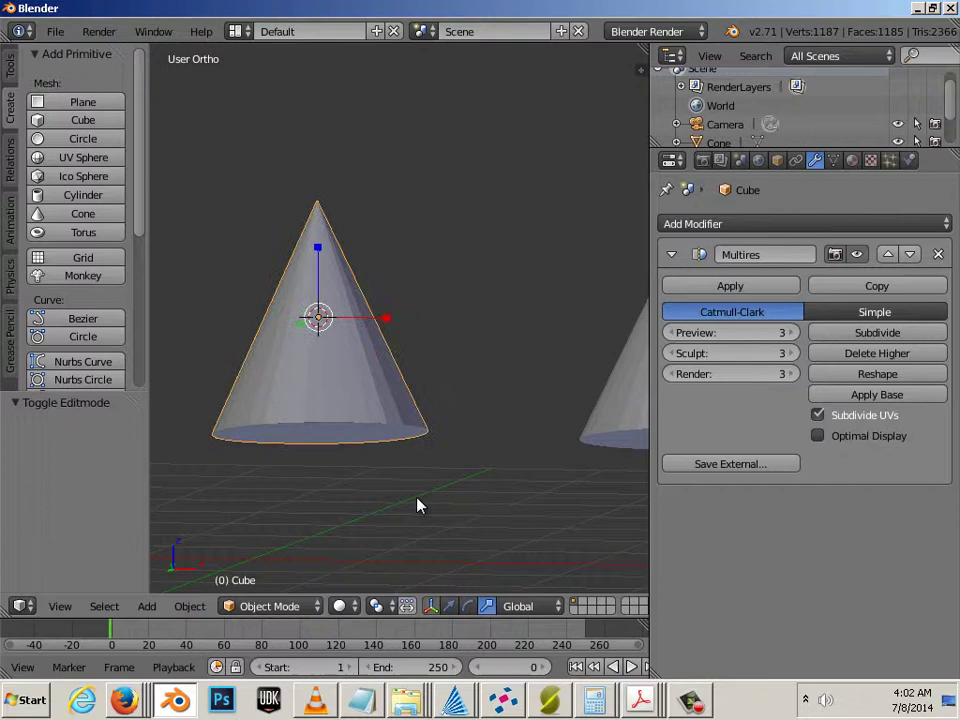
left_click(778, 162)
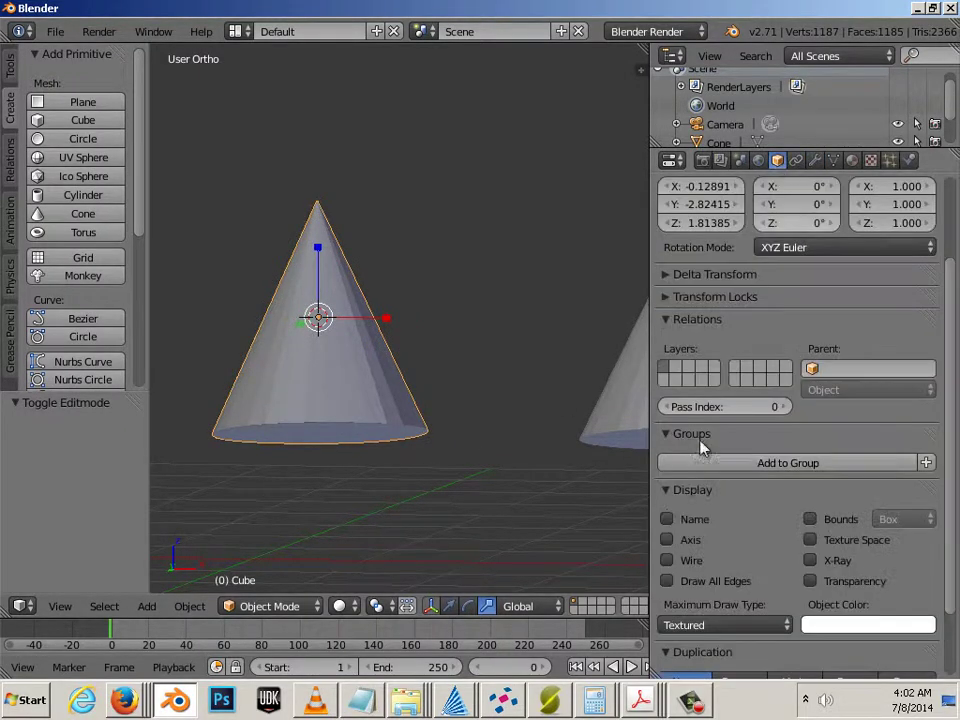
left_click(667, 560)
key("a")
middle_click_drag(489, 465, 512, 384)
right_click(512, 384)
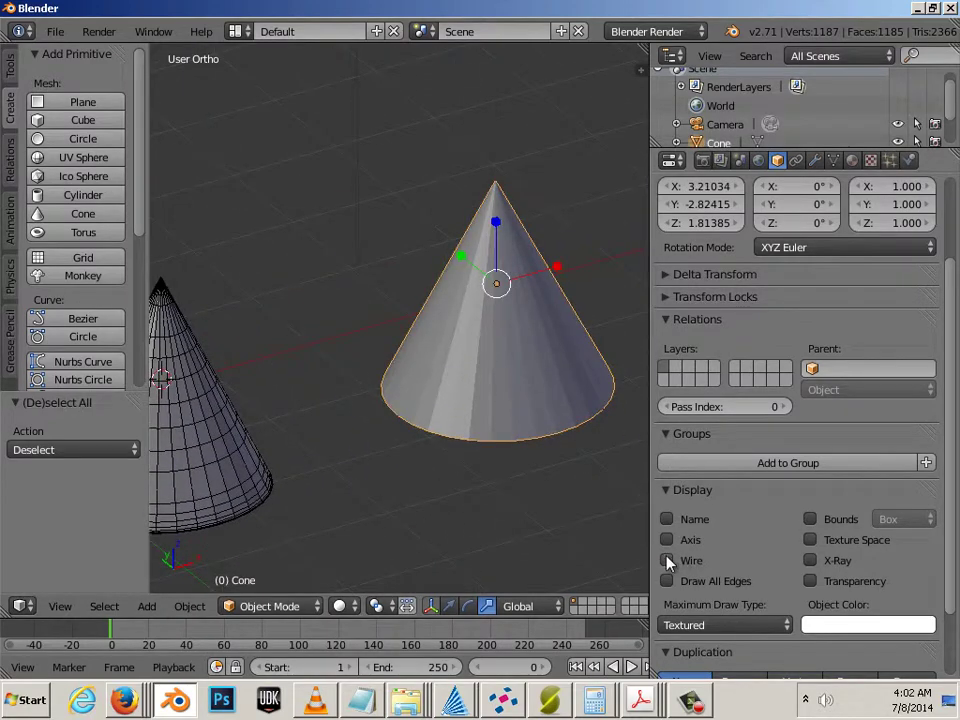
left_click(667, 560)
key("a")
middle_click_drag(523, 480, 446, 507)
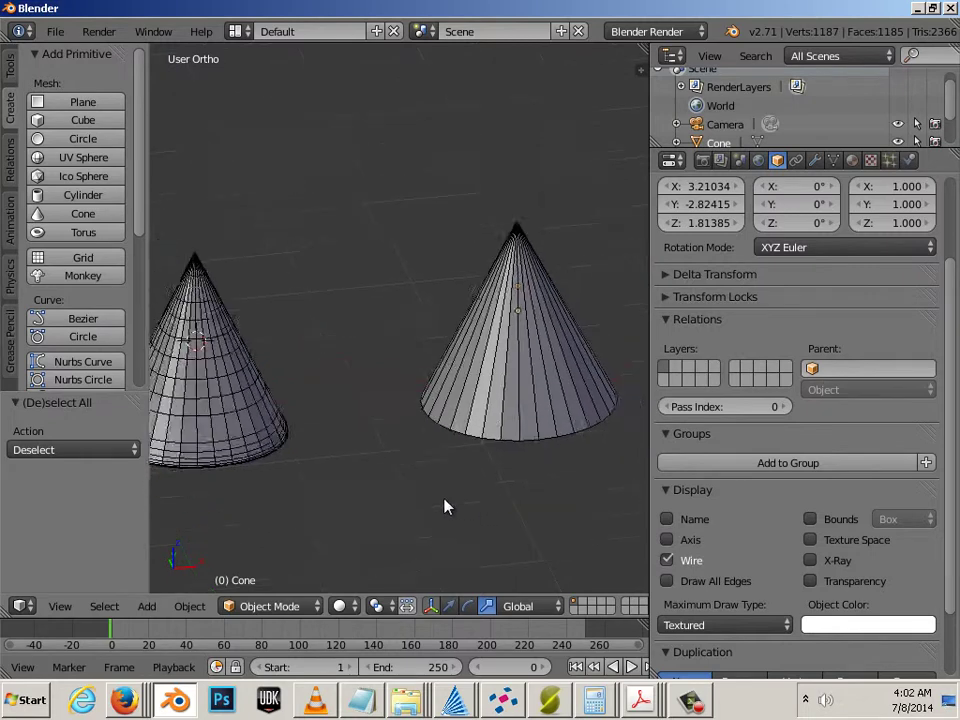
scroll(460, 420, "down", 3)
Add a Multiresolution modifier to the primitive cone, subdivide it twice, and deselect everything
right_click(323, 397)
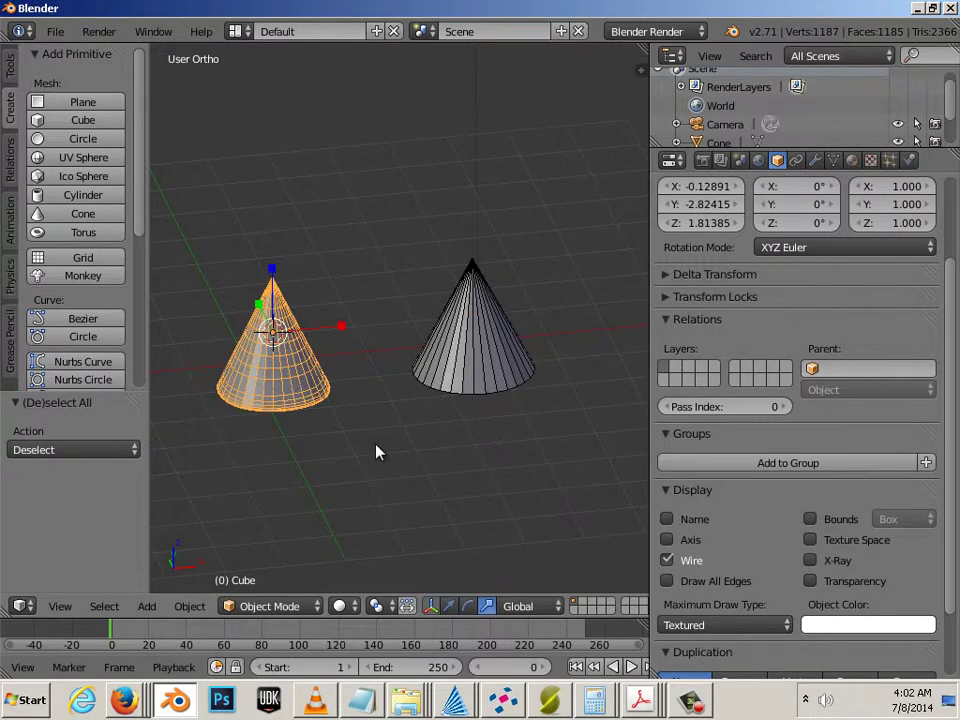
right_click(459, 364)
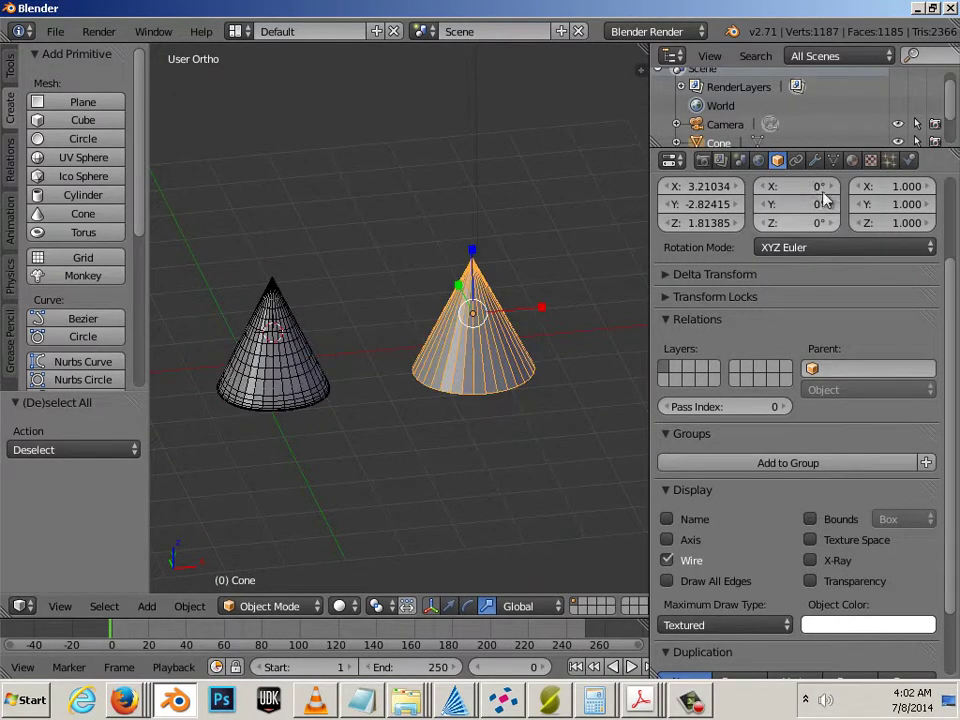
left_click(816, 161)
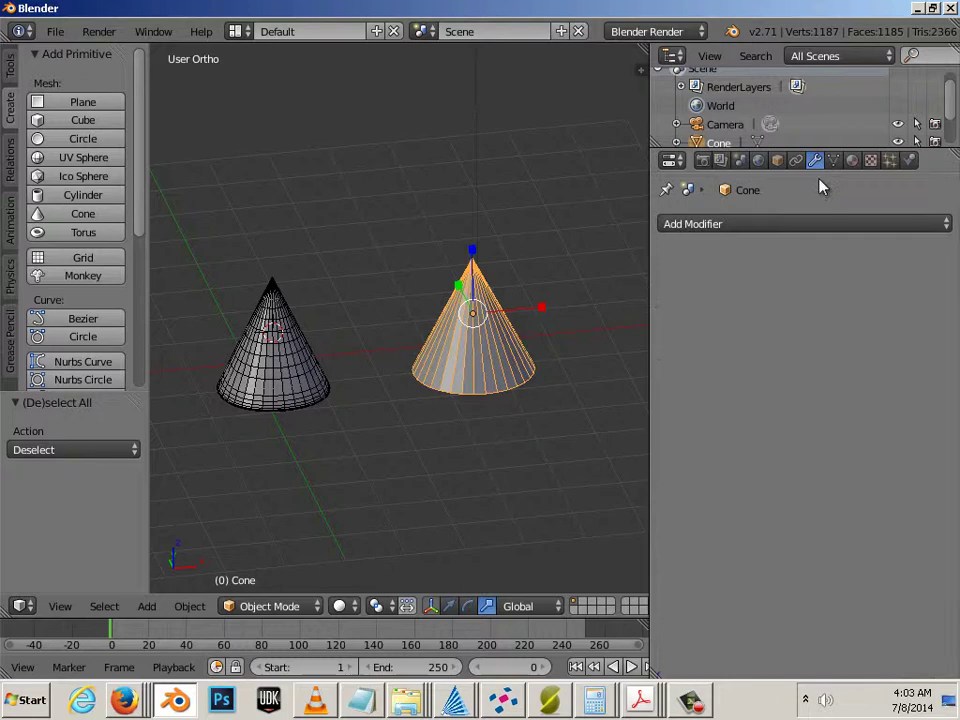
left_click(789, 223)
left_click(611, 370)
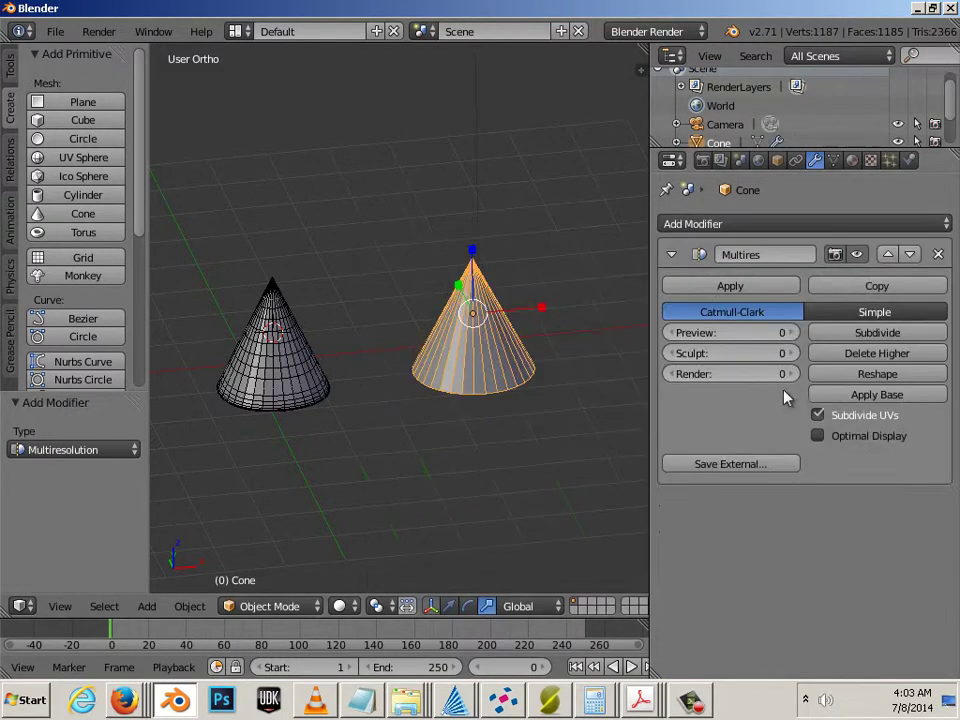
left_click(852, 333)
left_click(852, 333)
key("a")
middle_click_drag(567, 409, 560, 350)
Compare the shape and wireframe topology of the subdivided primitive cone with those of the cube-based cone
right_click(567, 343)
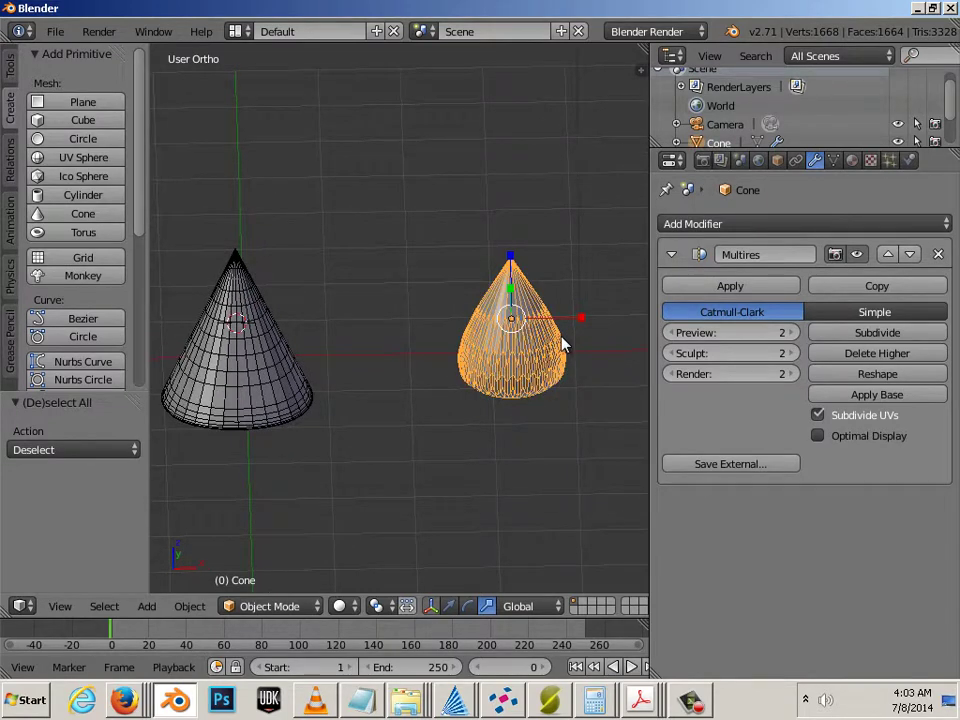
right_click(265, 370)
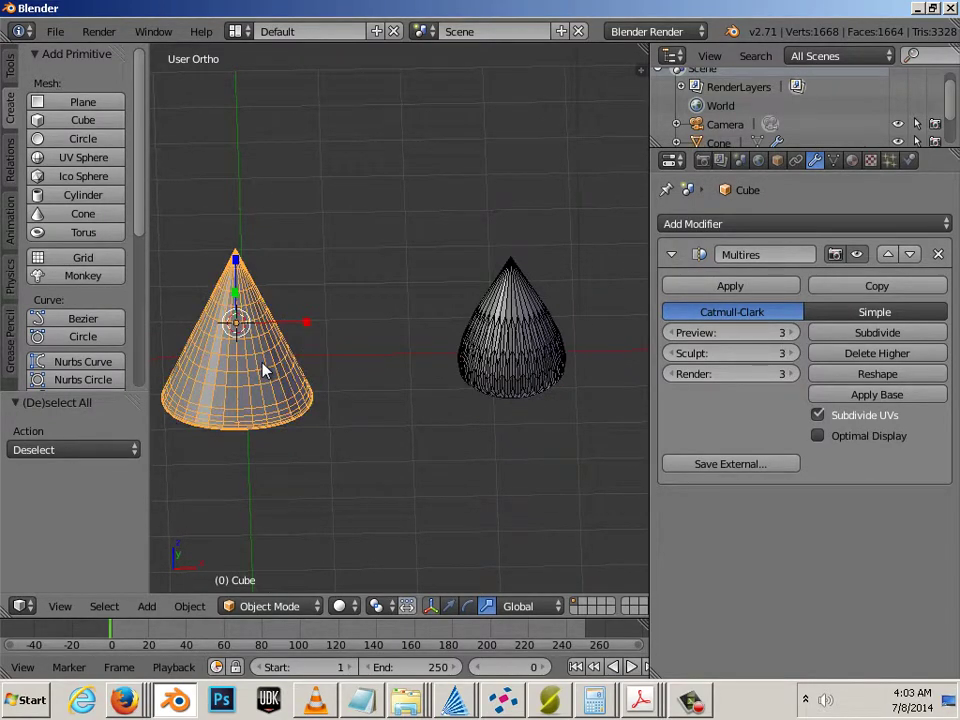
right_click(516, 355)
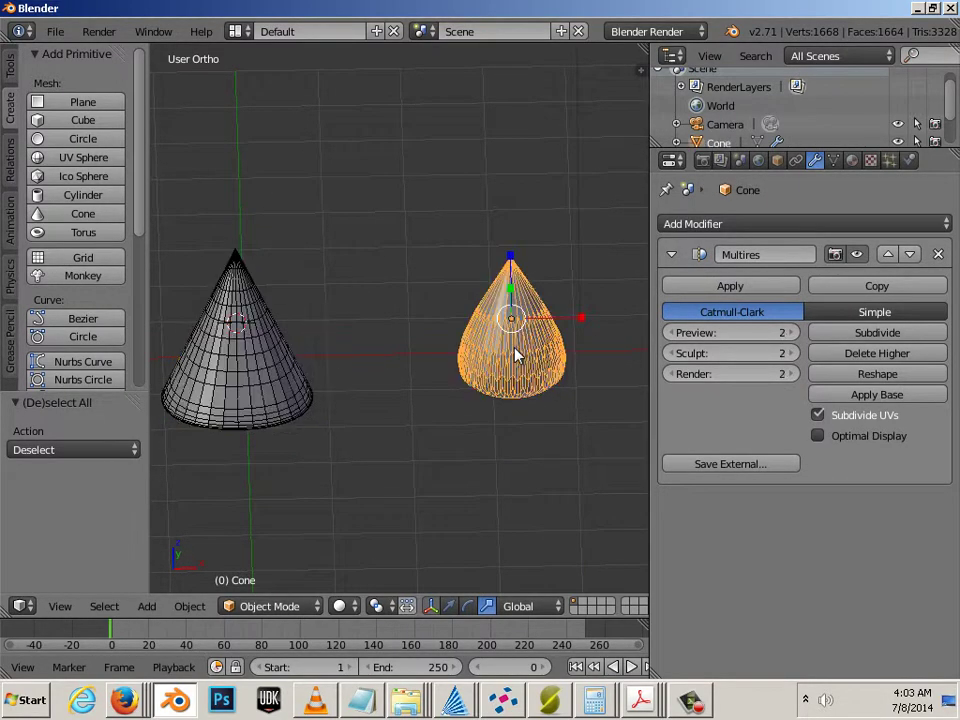
right_click(256, 372)
key("KP_Decimal")
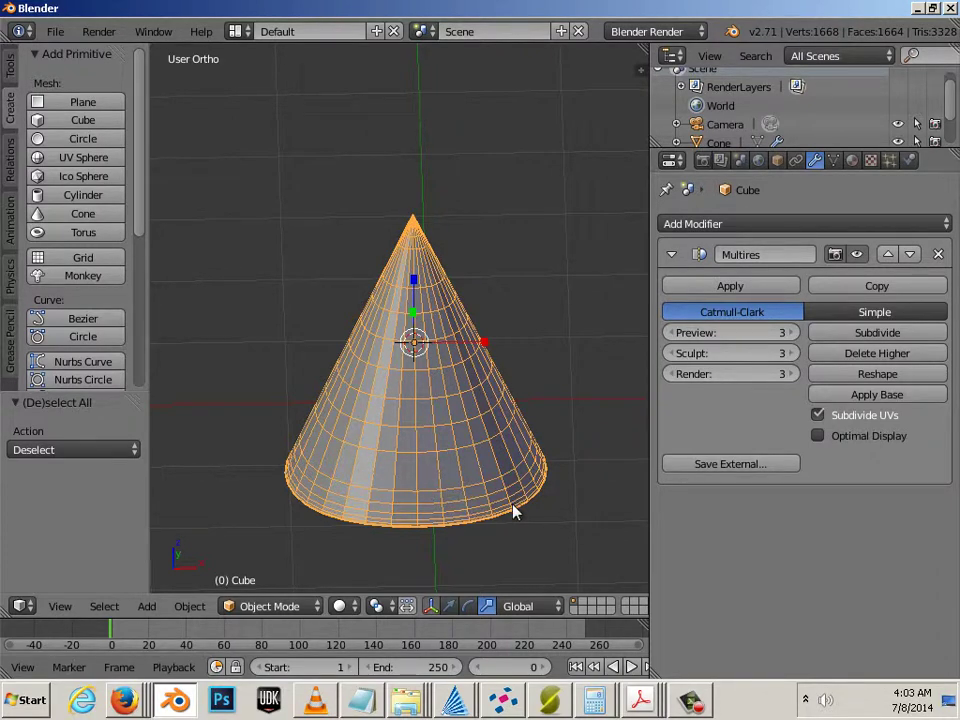
scroll(505, 483, "down", 3)
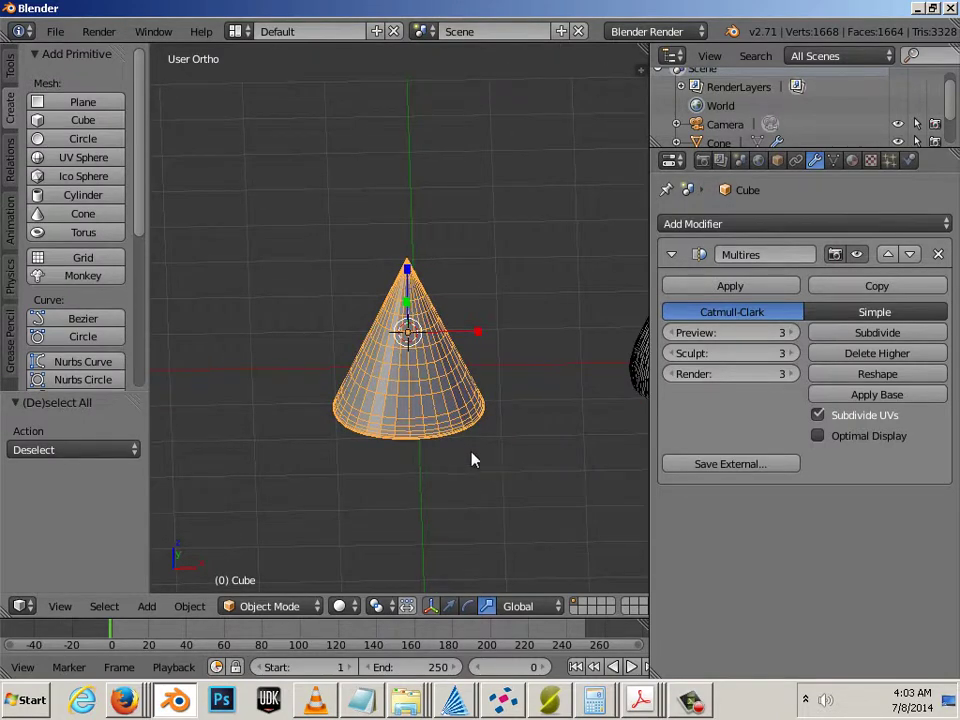
scroll(551, 473, "down", 2)
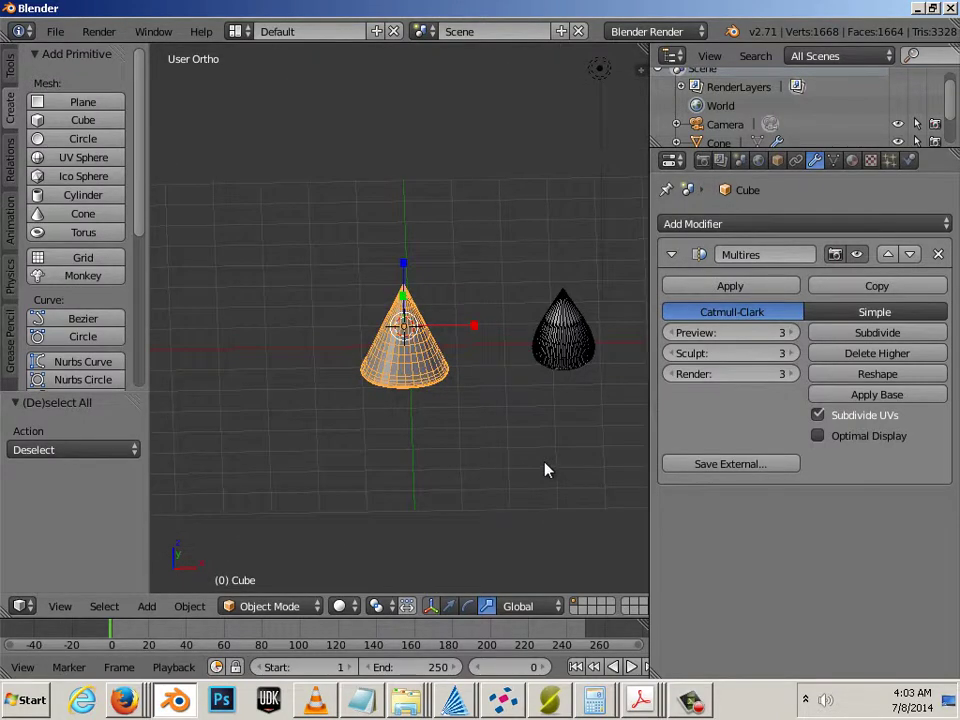
Select both cones and the lamp together and delete them from the scene
key("a")
key("b")
left_click_drag(354, 285, 664, 459)
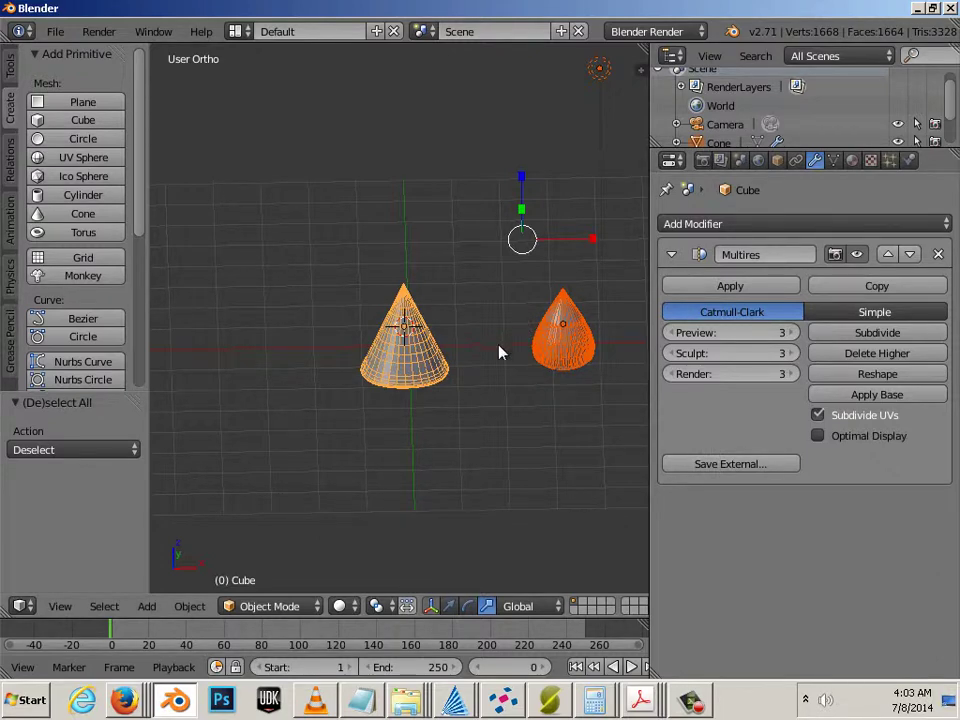
key("x")
left_click(460, 370)
key("a")
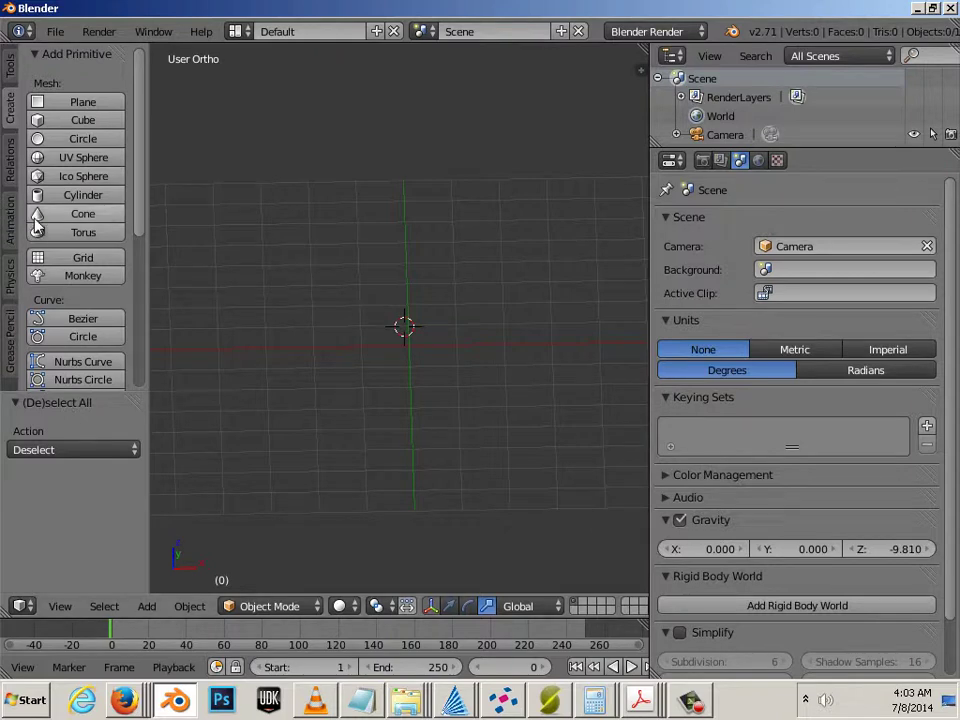
Add a new cube with a radius of 1.000 at the 3D cursor
left_click(40, 120)
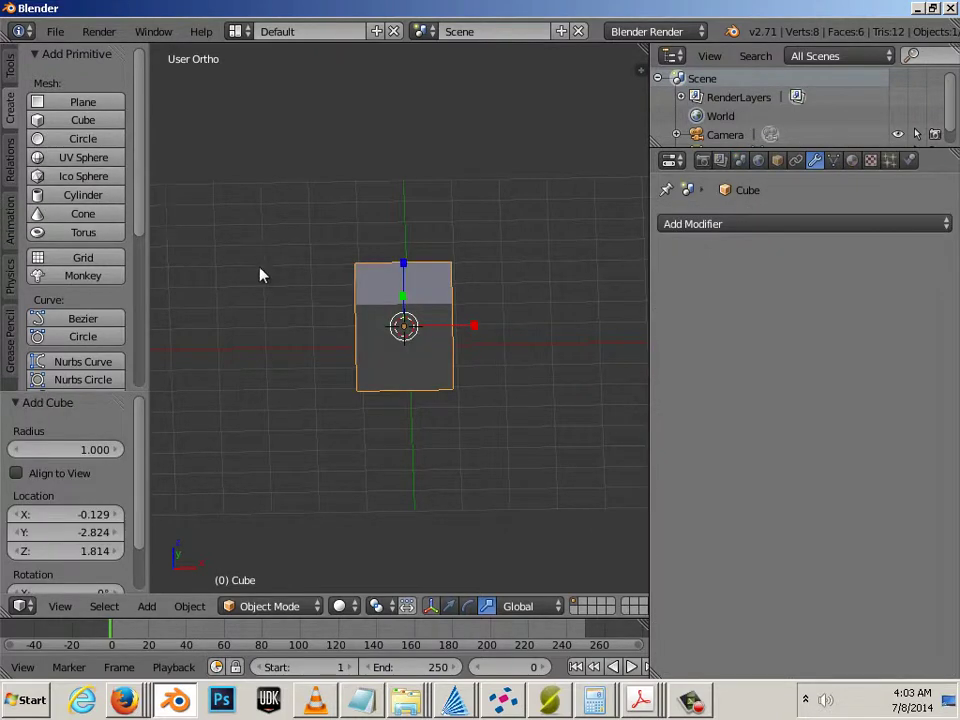
middle_click_drag(312, 312, 307, 307)
scroll(403, 272, "up", 2)
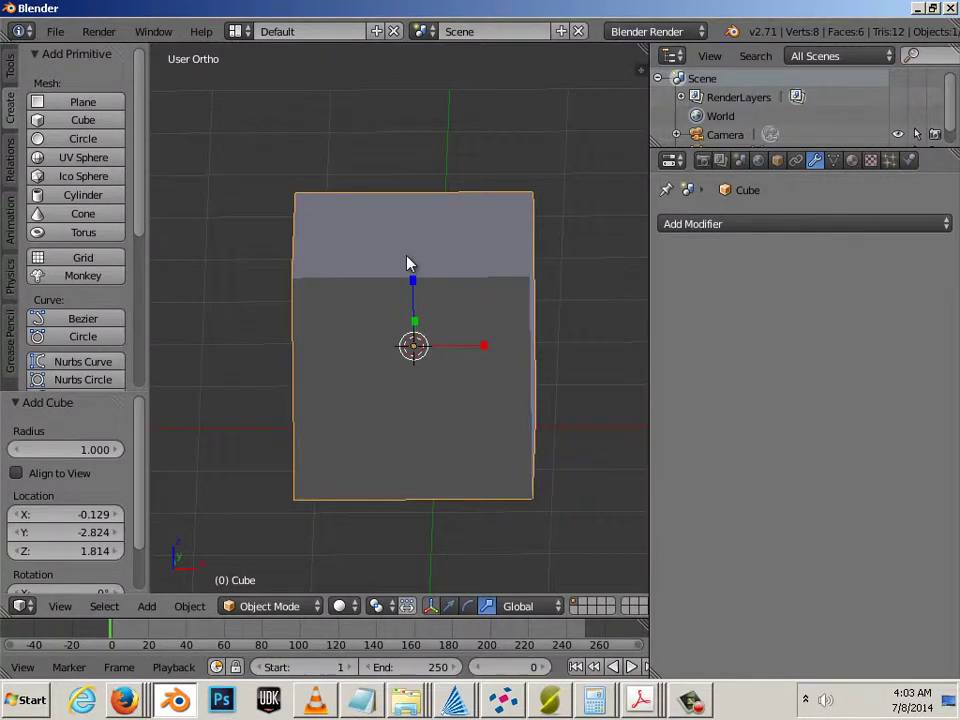
In Edit Mode, scale the cube's top face down in several passes until it forms a sharp tip, and deselect it
key("Tab")
right_click(408, 255)
key("s")
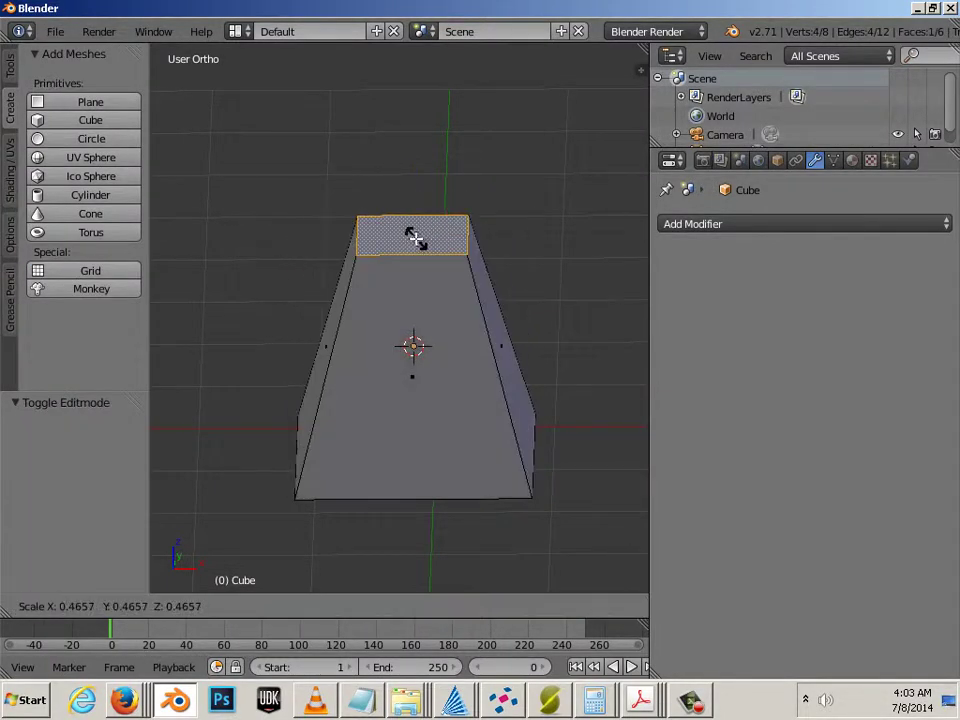
left_click(412, 237)
key("s")
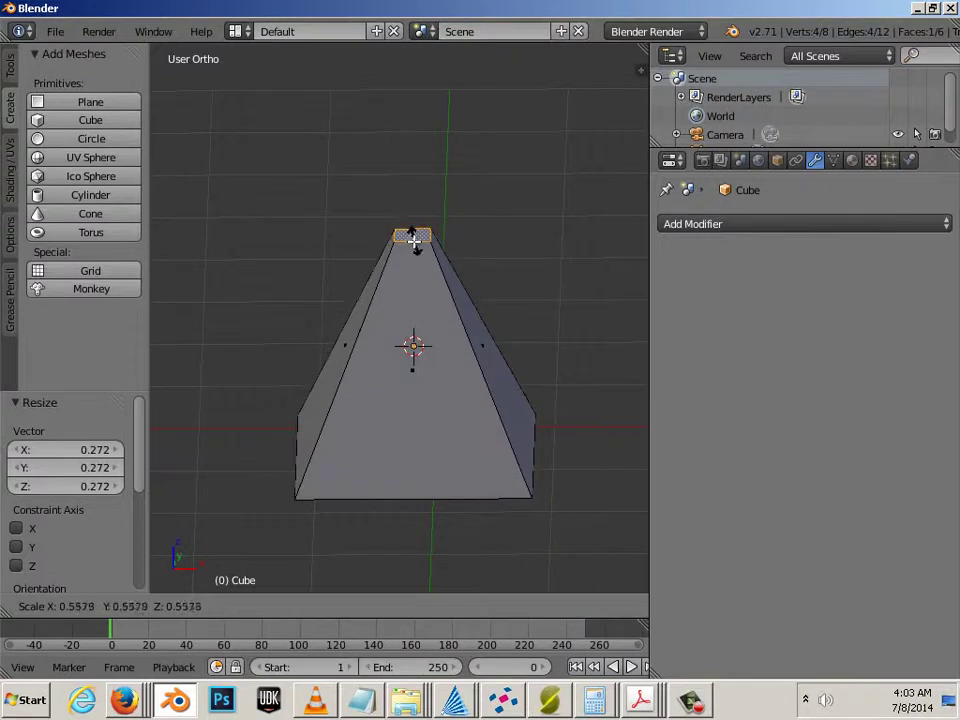
left_click(414, 232)
key("s")
left_click(409, 237)
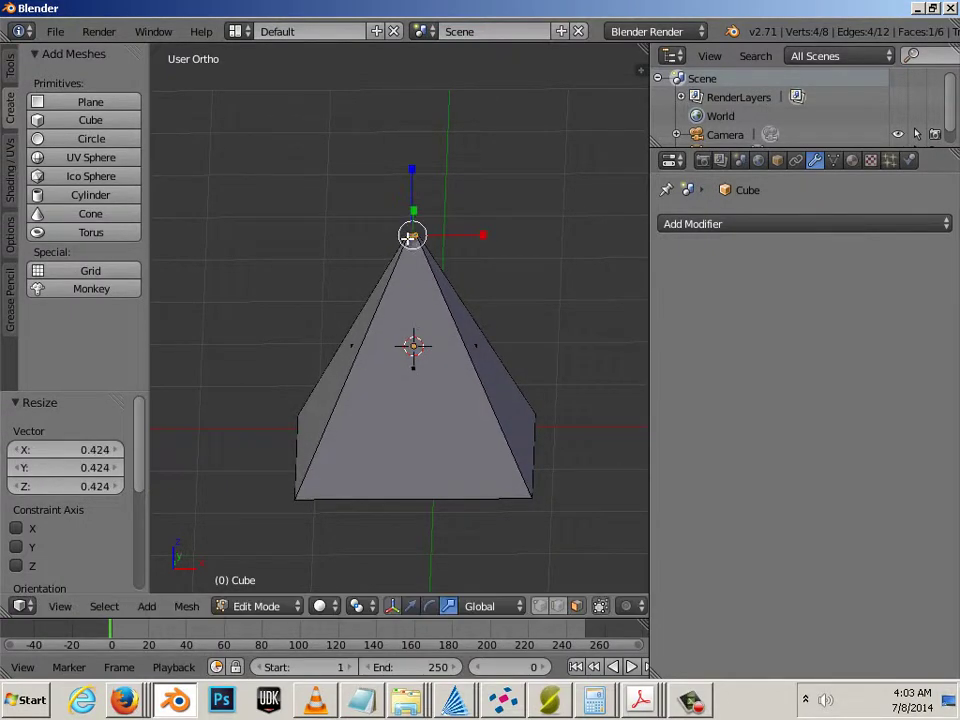
key("s")
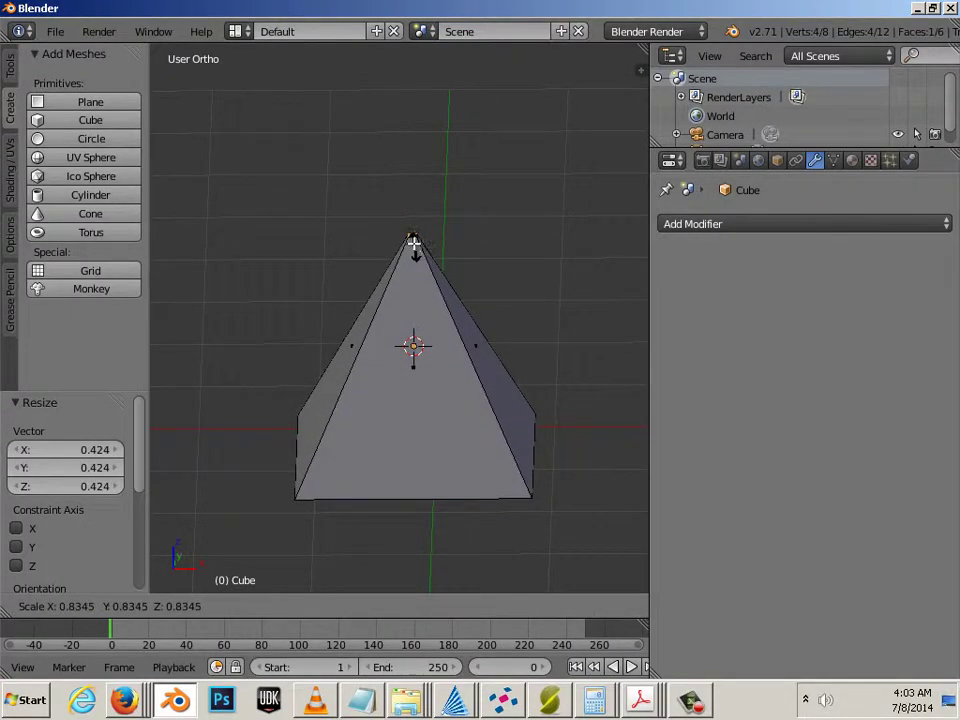
left_click(414, 242)
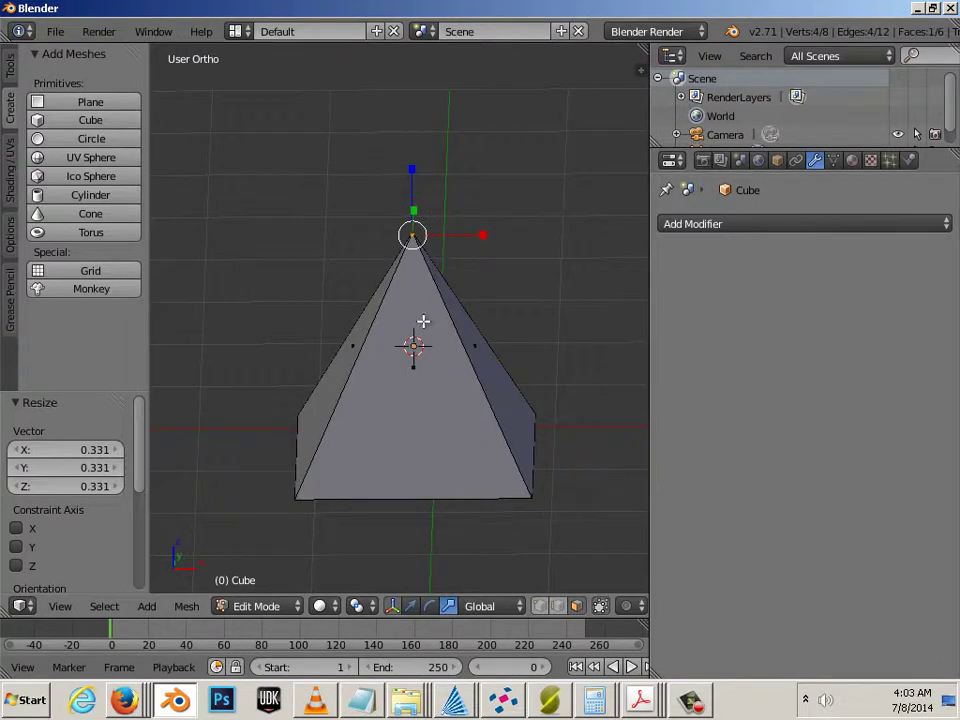
key("a")
Add two vertical loop cuts across one sloping face of the pyramid, sliding each close to one of the face's slanted edges
middle_click_drag(437, 467, 463, 488)
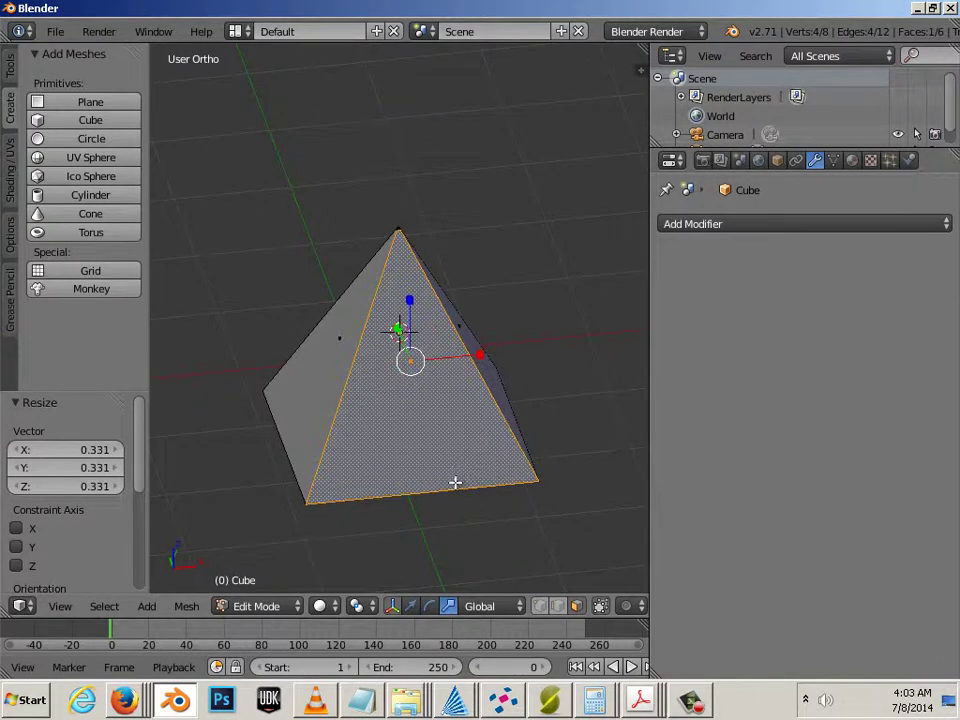
key("ctrl+r")
left_click(440, 481)
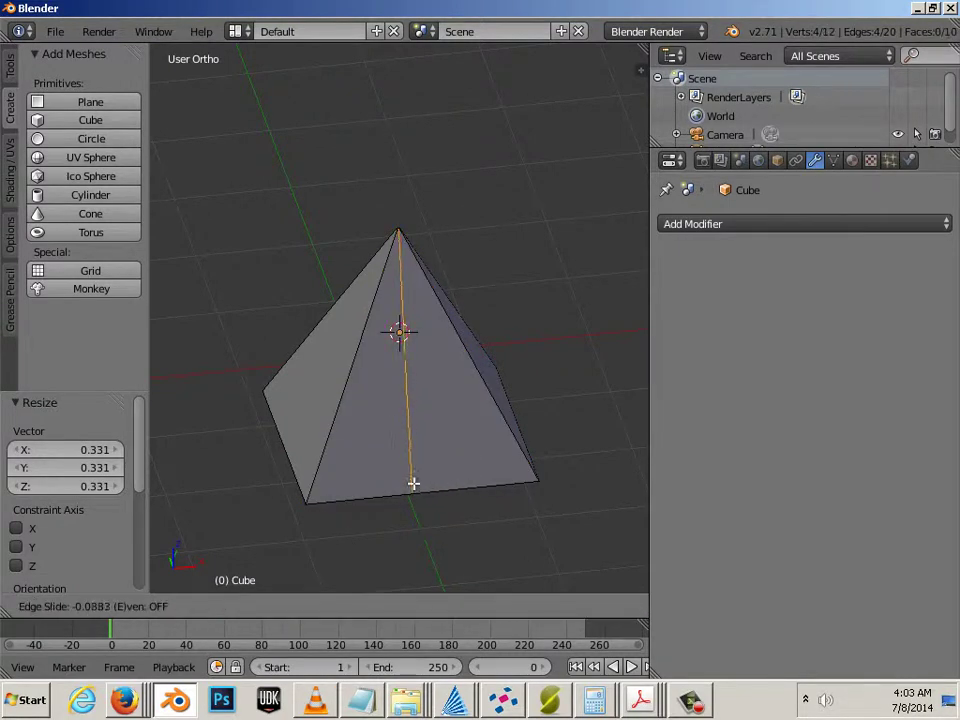
left_click(333, 481)
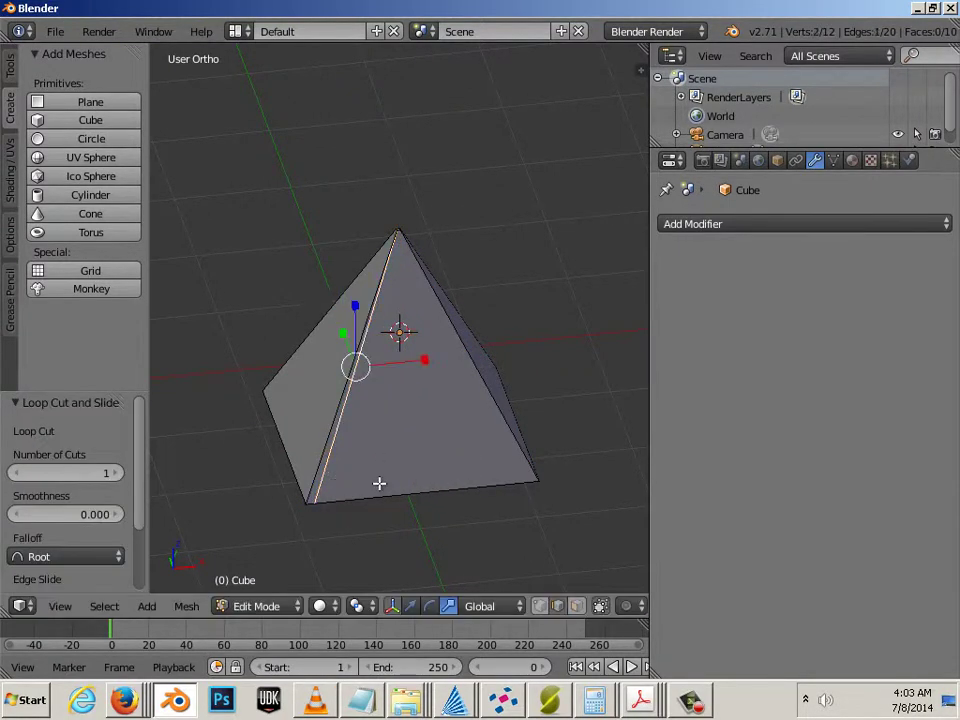
key("ctrl+r")
left_click(376, 481)
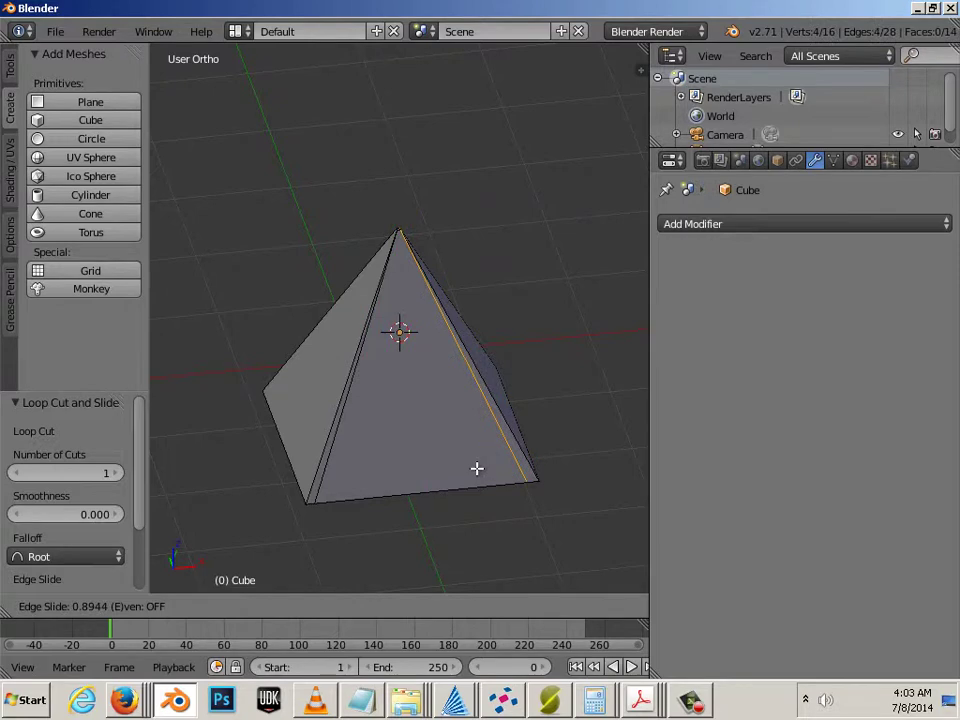
left_click(478, 467)
right_click(334, 482)
Add two vertical supporting loop cuts to the adjacent sloping face, one close to each of its slanted corner edges
middle_click_drag(334, 482, 506, 461)
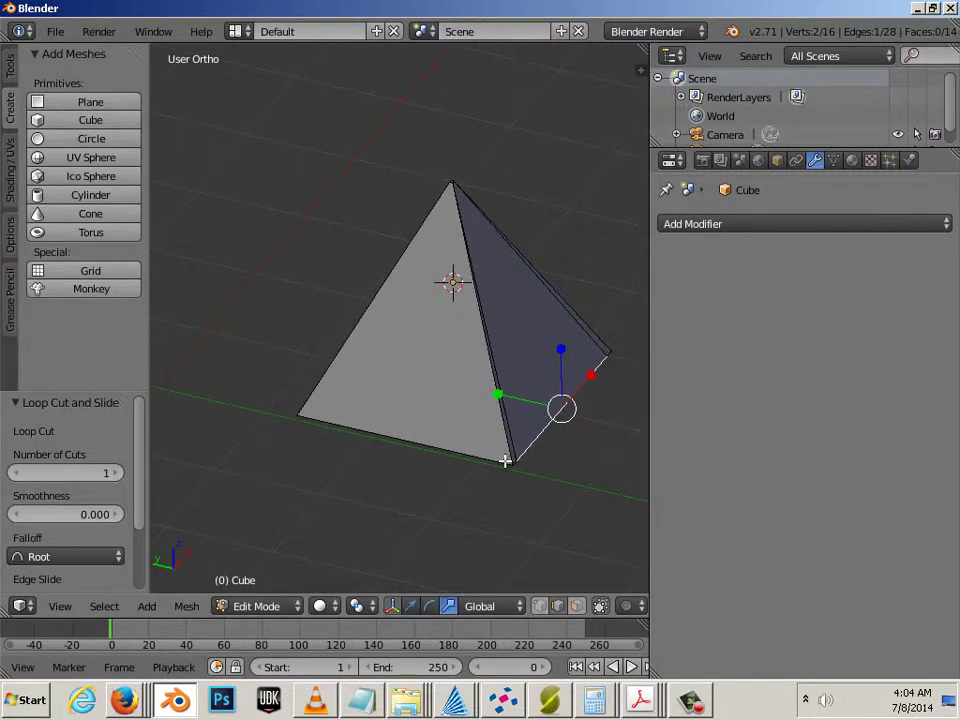
key("ctrl+r")
left_click(522, 463)
left_click(609, 468)
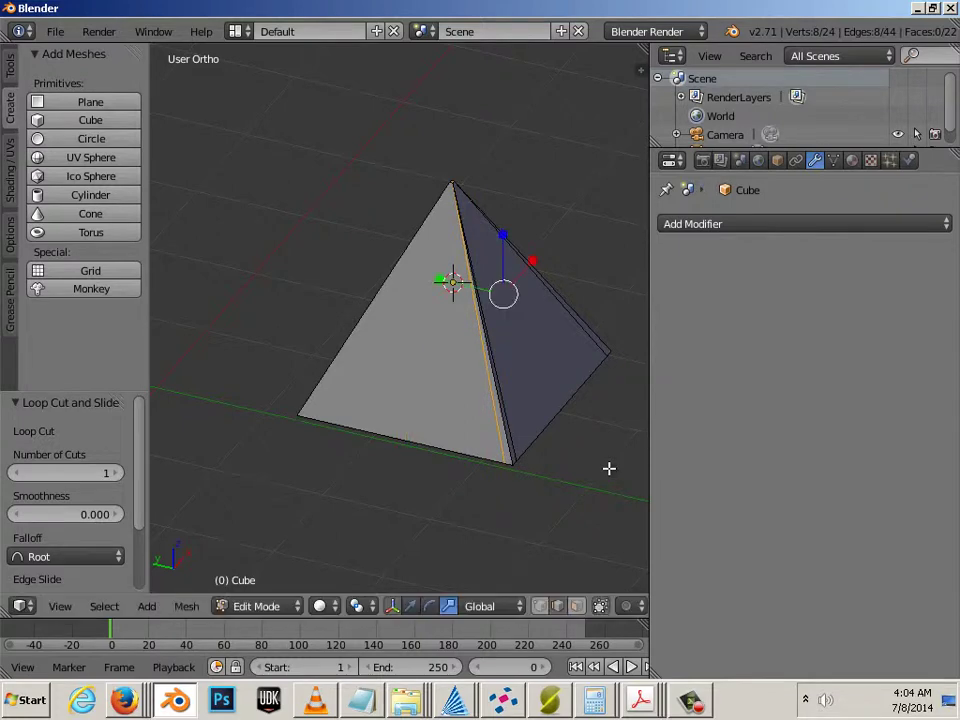
key("ctrl+r")
left_click(433, 443)
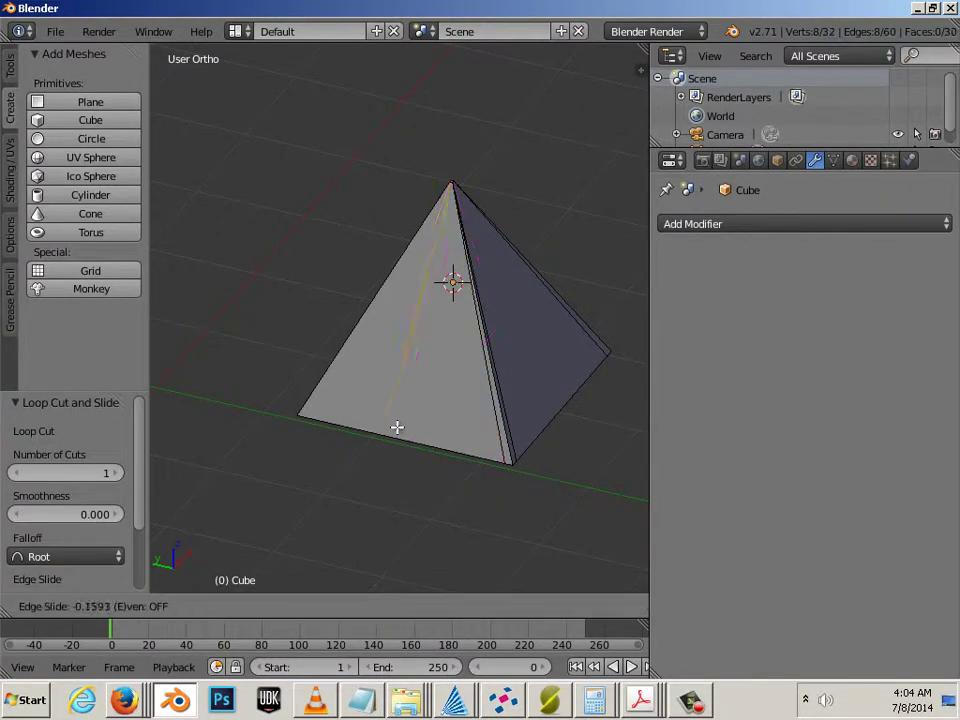
left_click(338, 410)
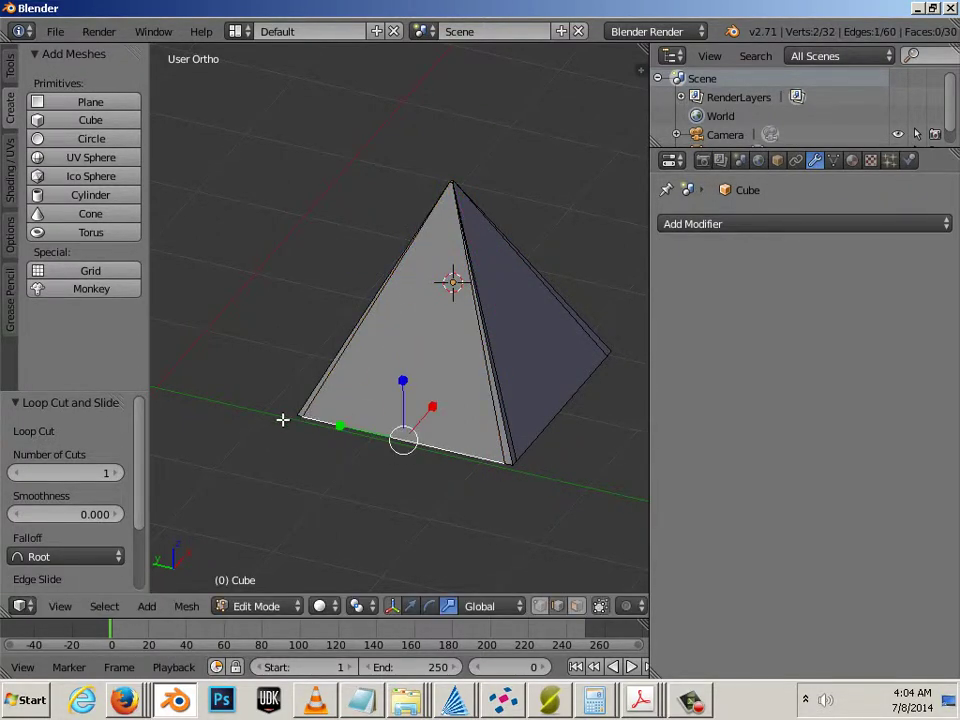
Add two horizontal loop cuts around the pyramid, one slid about 0.92 towards the base and one about 0.95 towards the tip
middle_click_drag(283, 418, 338, 432)
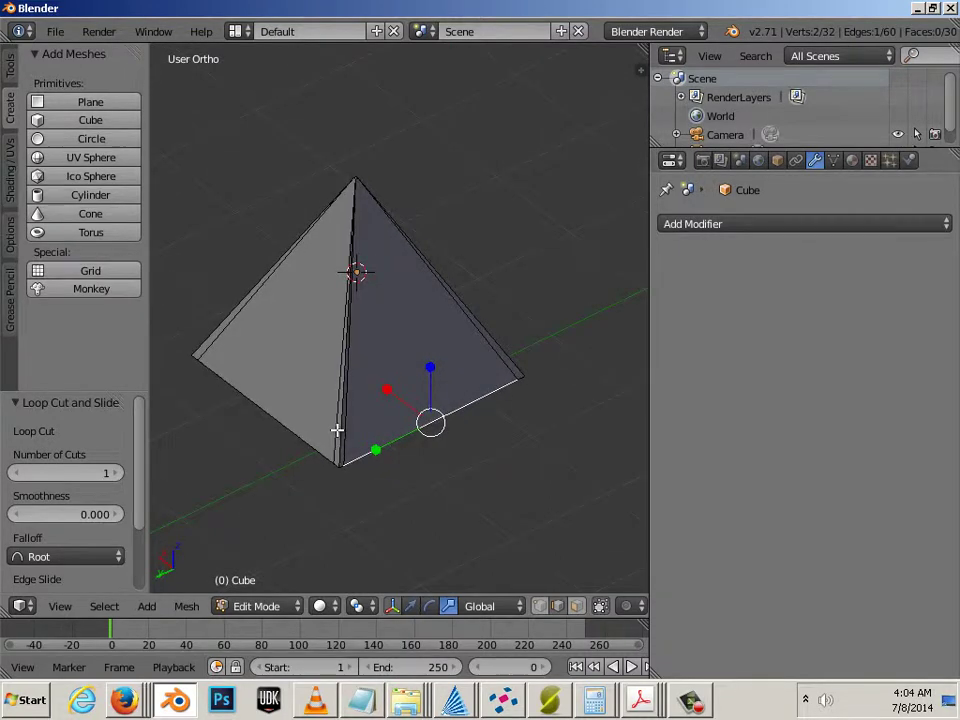
key("ctrl+r")
left_click(336, 428)
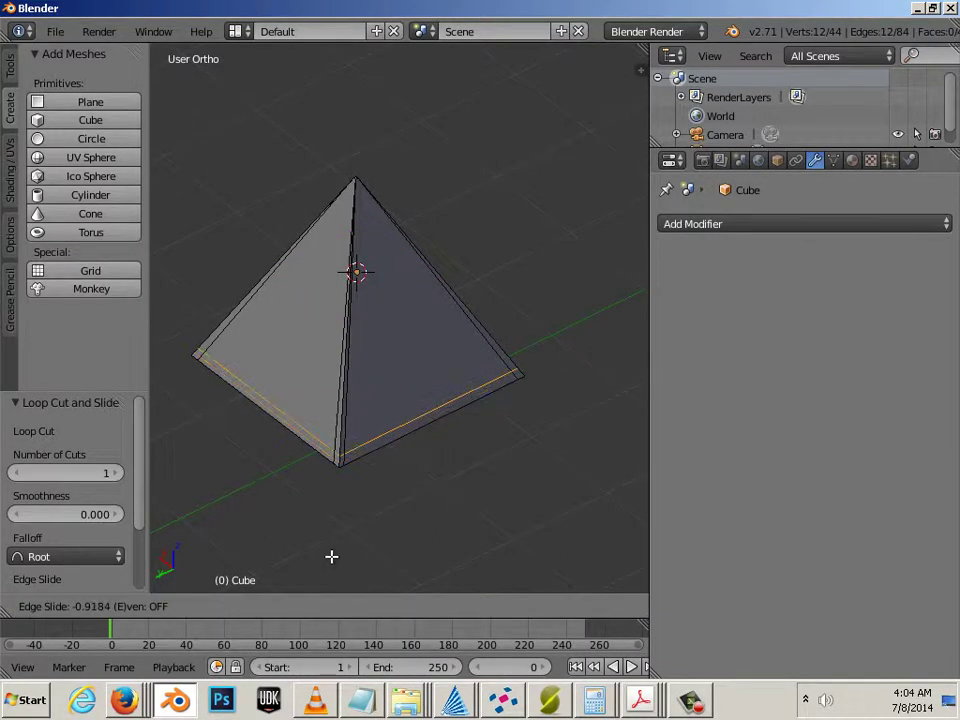
left_click(332, 556)
key("ctrl+r")
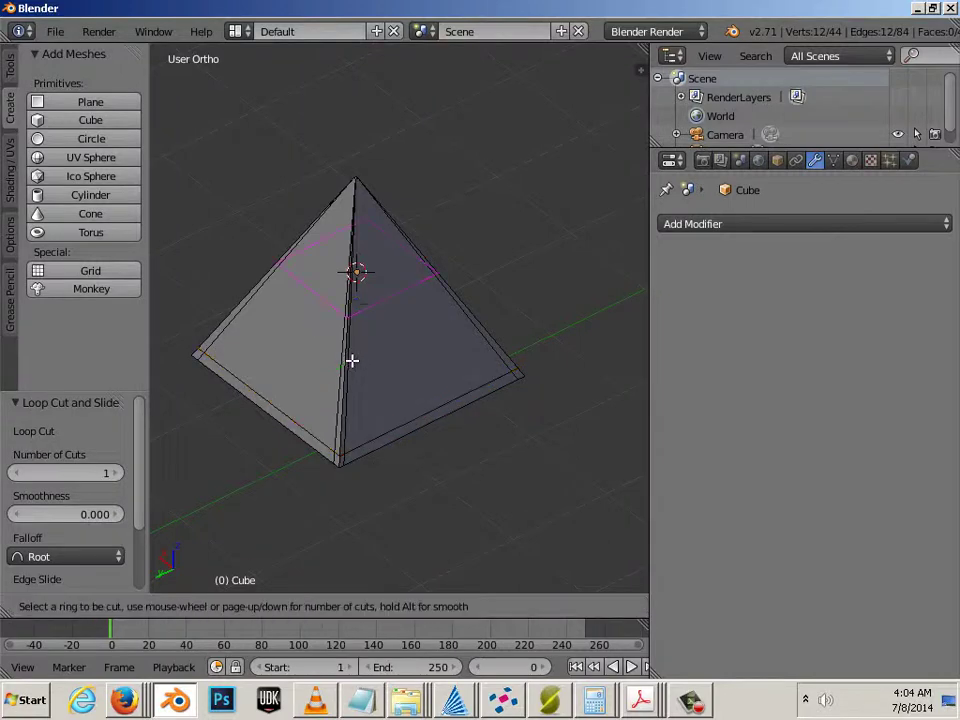
left_click(352, 355)
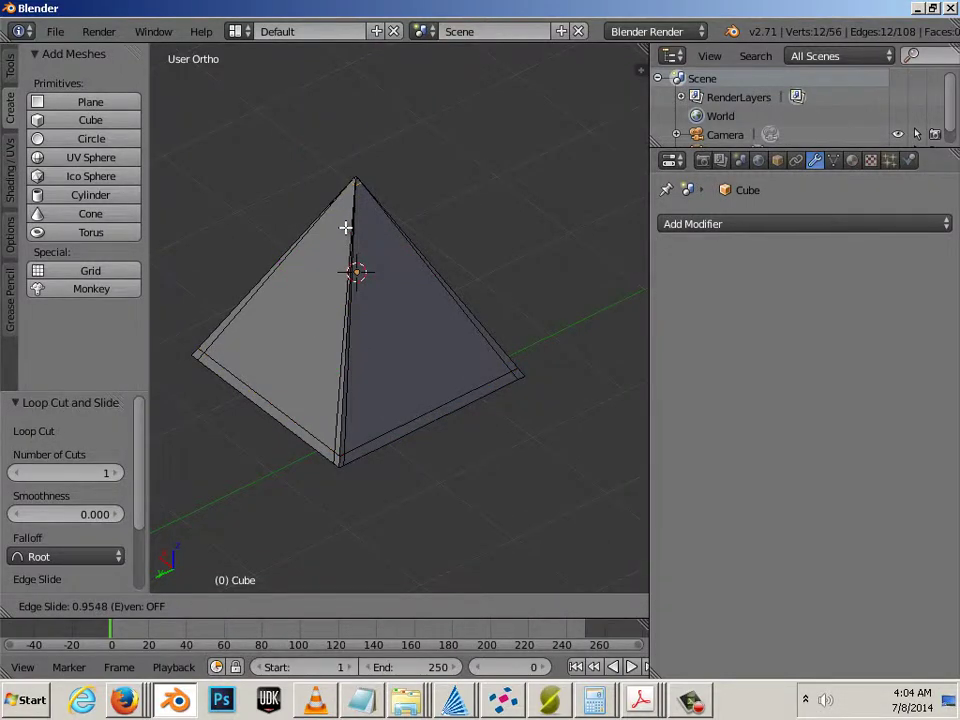
left_click(345, 228)
In Object Mode, add a Multiresolution modifier to the pyramid and subdivide it three times with Catmull-Clark
key("Tab")
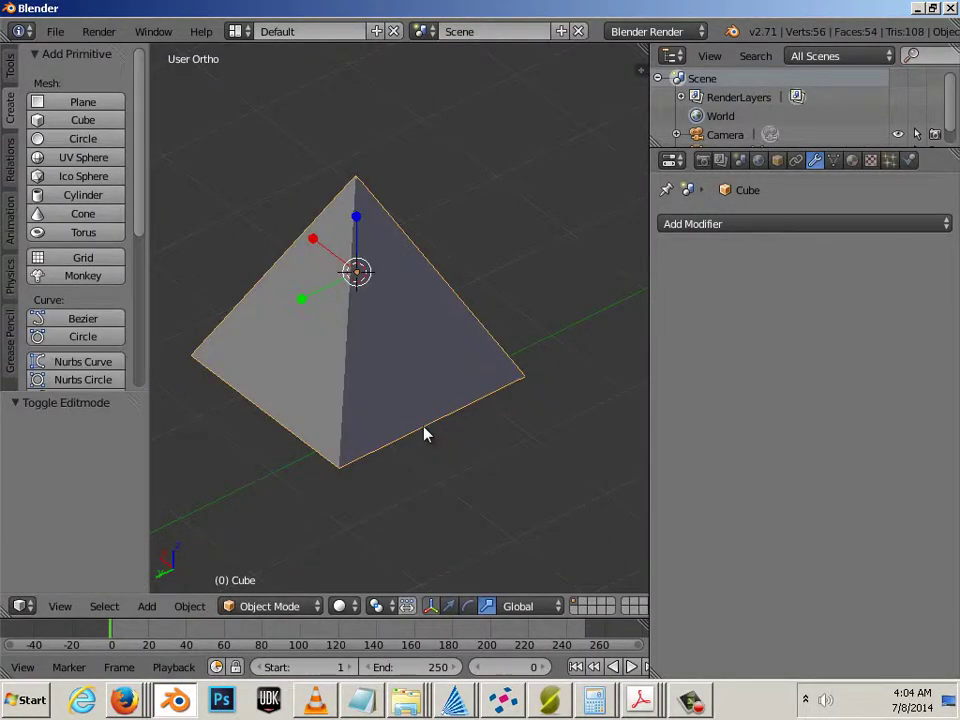
left_click(855, 222)
left_click(624, 433)
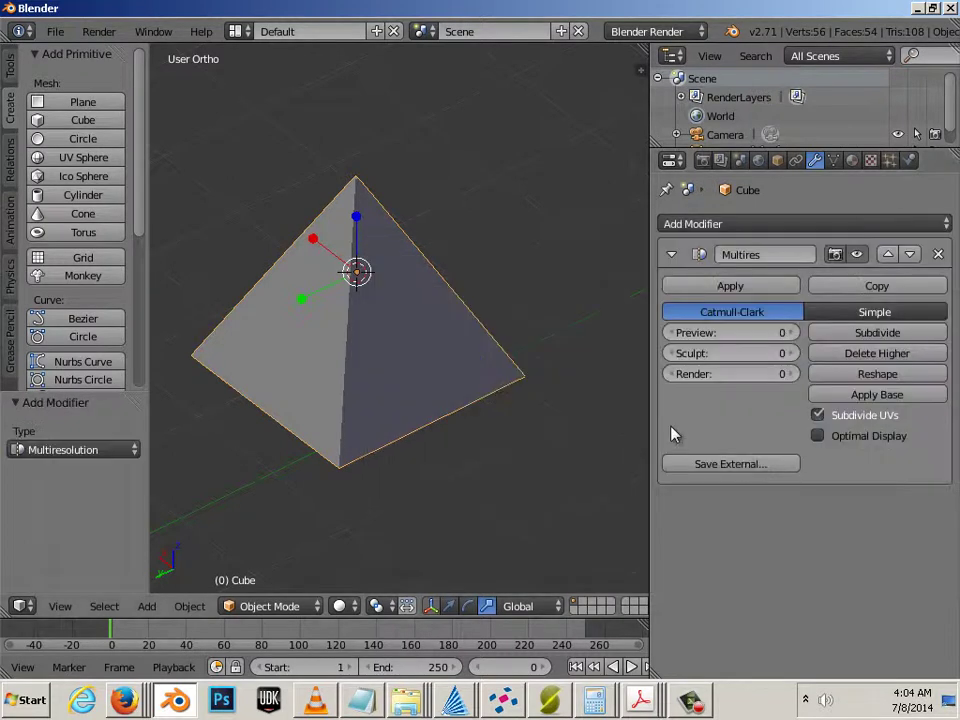
left_click(877, 334)
left_click(877, 333)
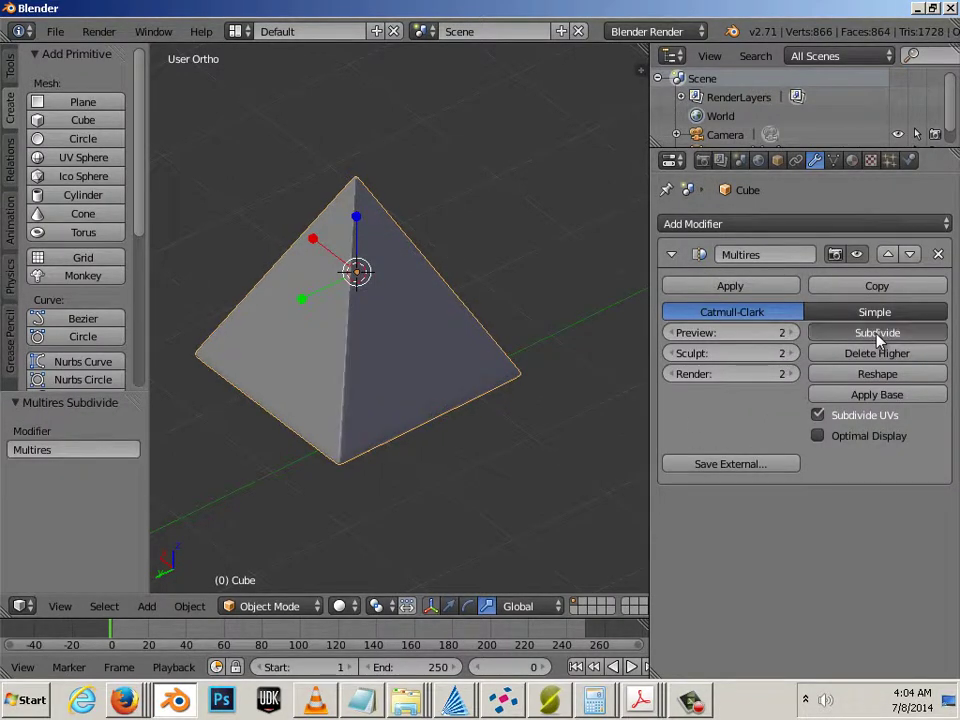
left_click(877, 333)
Examine the subdivided pyramid's edges, corners and faces from several angles and up close, with the object deselected
key("a")
middle_click_drag(574, 488, 421, 413)
right_click(421, 413)
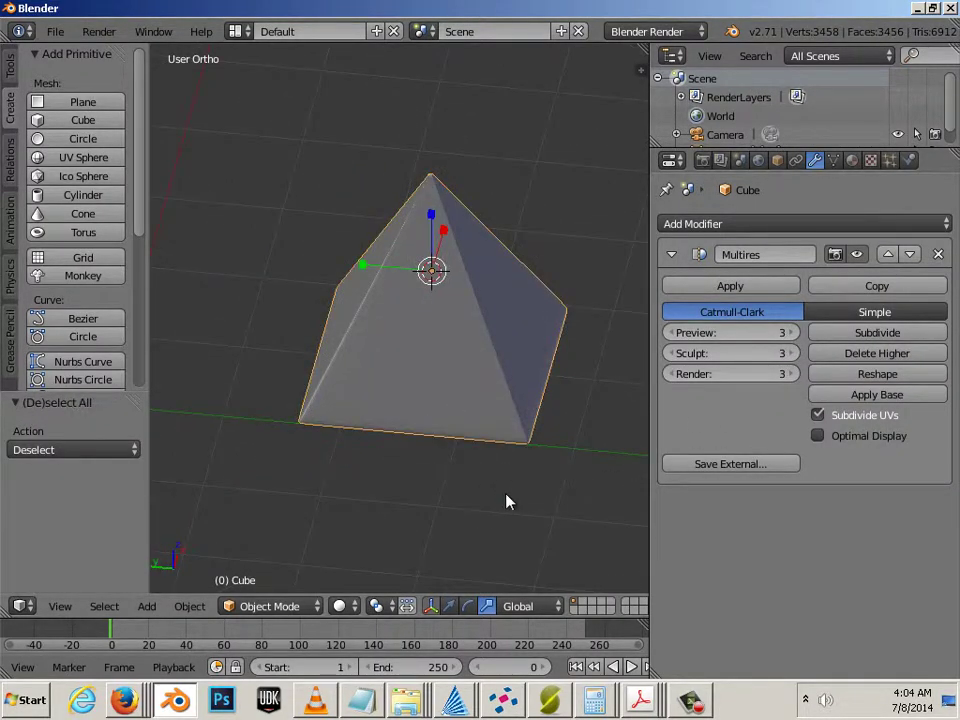
key("a")
scroll(506, 502, "up", 3)
middle_click_drag(506, 502, 295, 433)
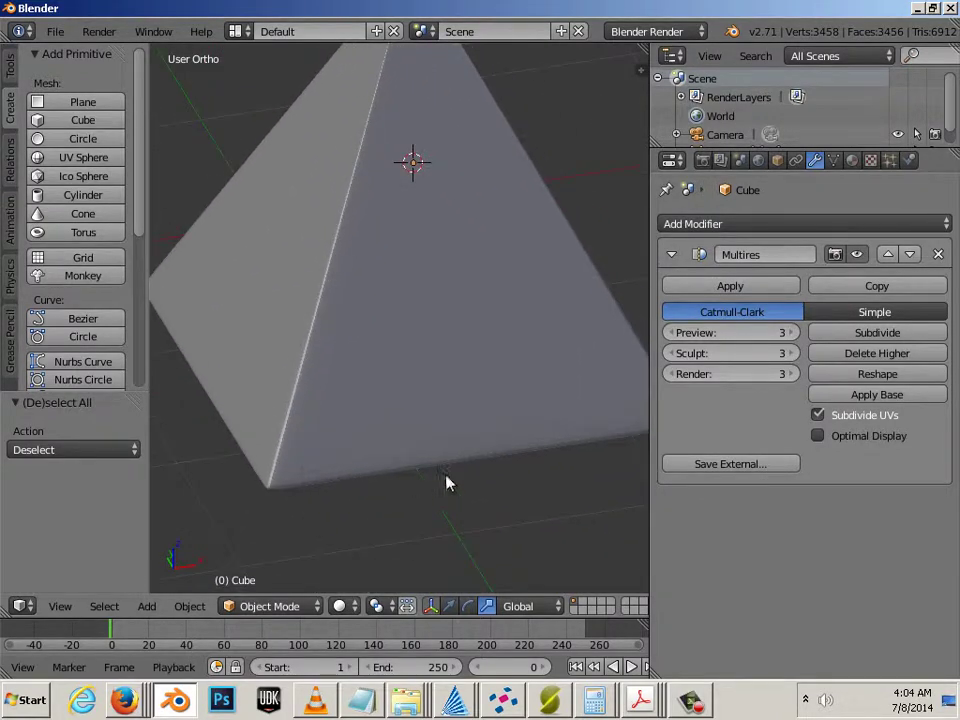
scroll(447, 483, "down", 4)
Turn on the Wire display for the pyramid and inspect its subdivided topology with the object deselected
key("a")
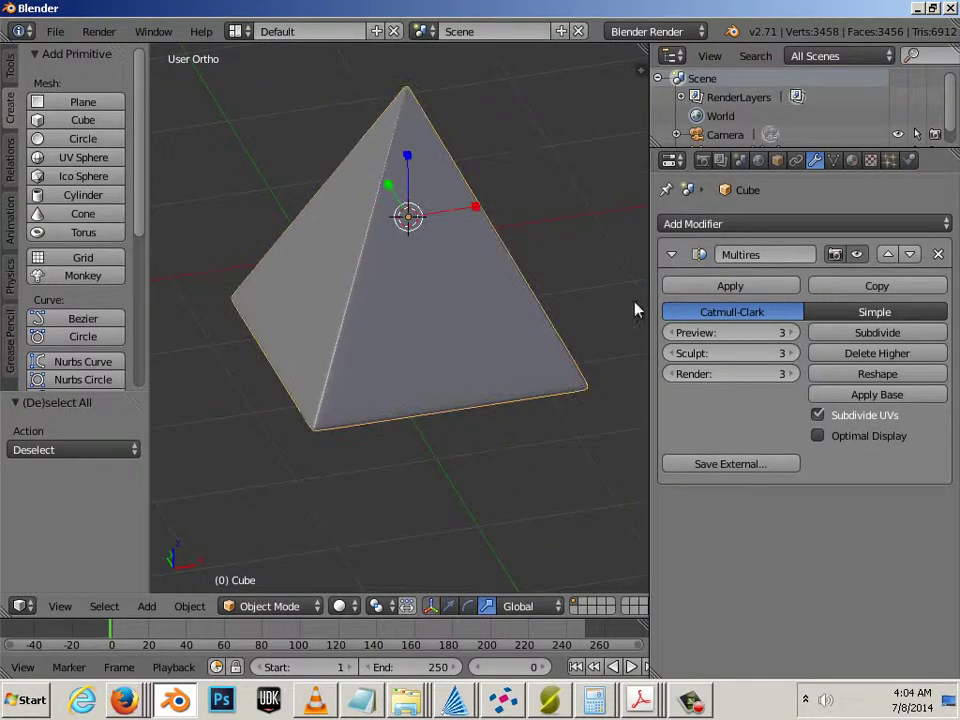
left_click(776, 162)
left_click(666, 560)
key("a")
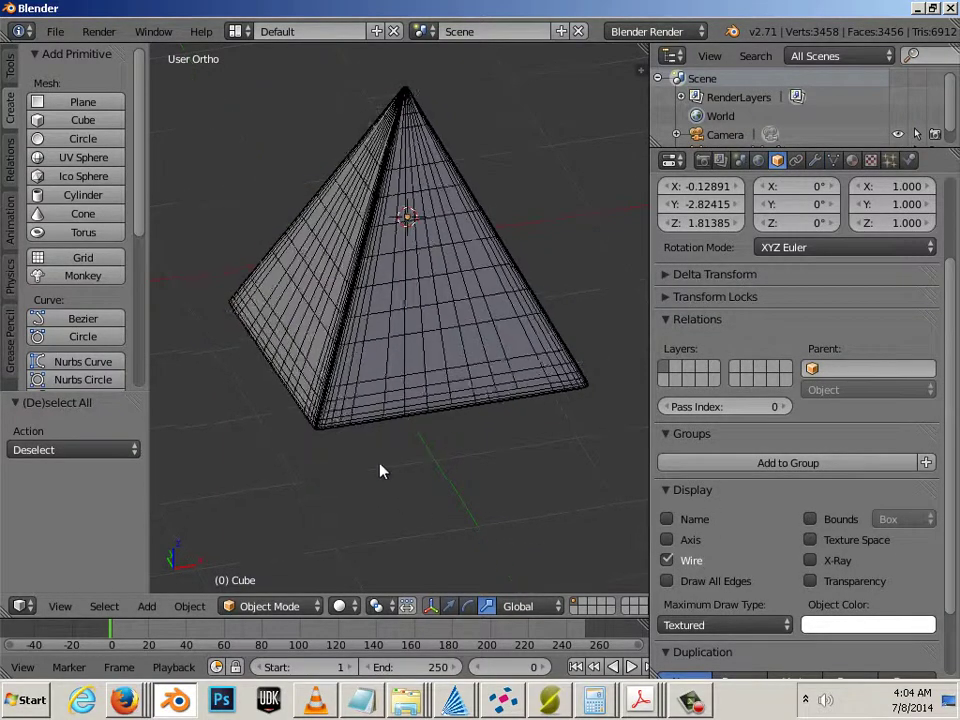
middle_click_drag(380, 470, 536, 467)
scroll(536, 470, "down", 4)
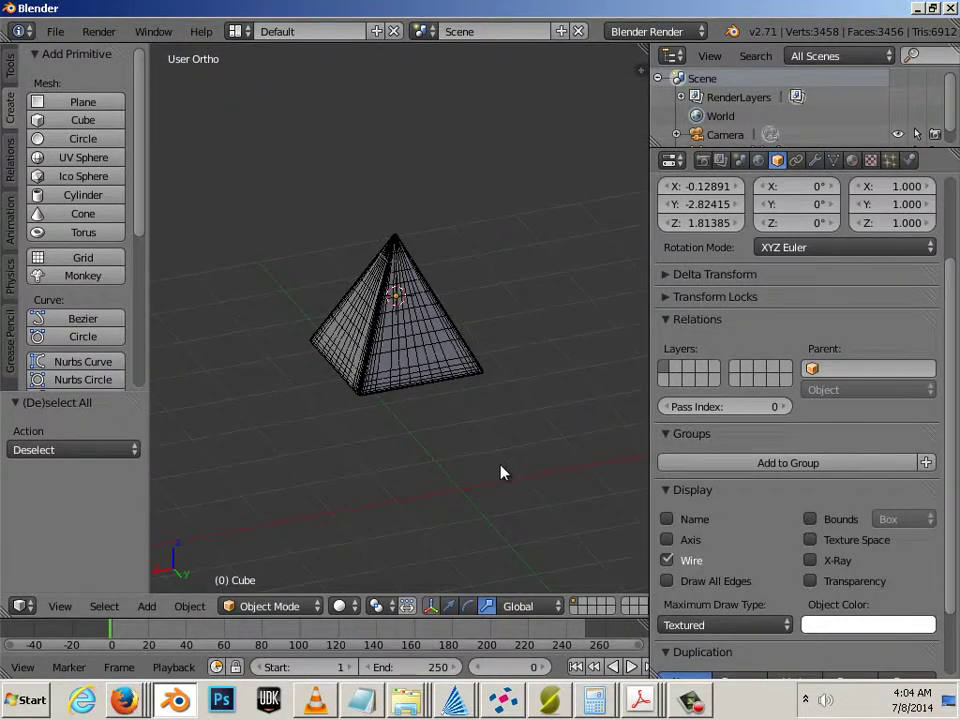